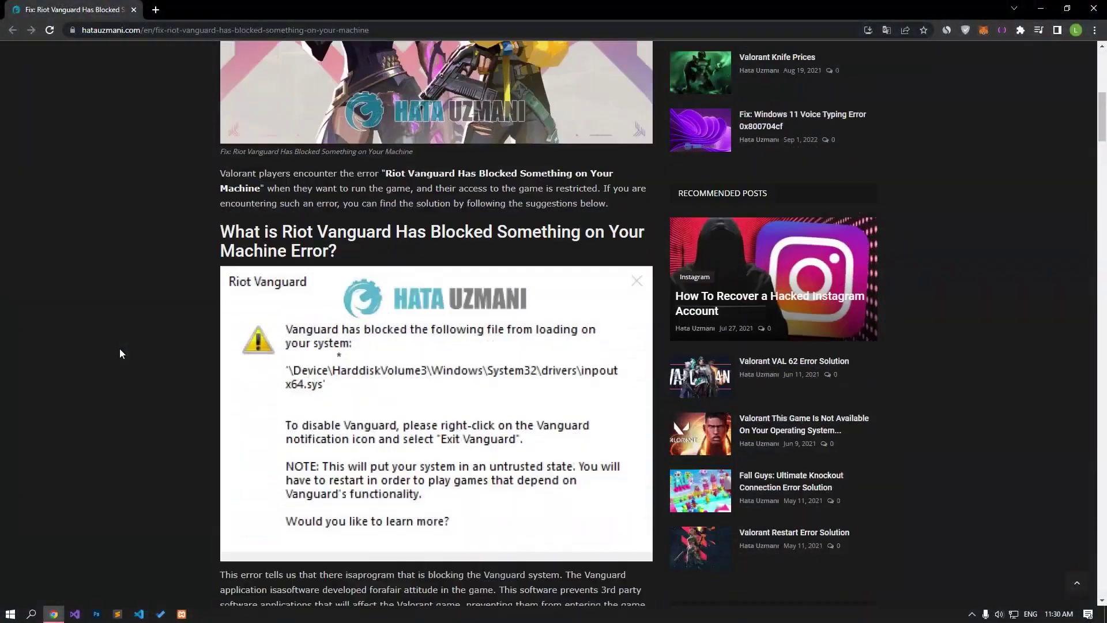
pyautogui.scroll(-8, 120, 353)
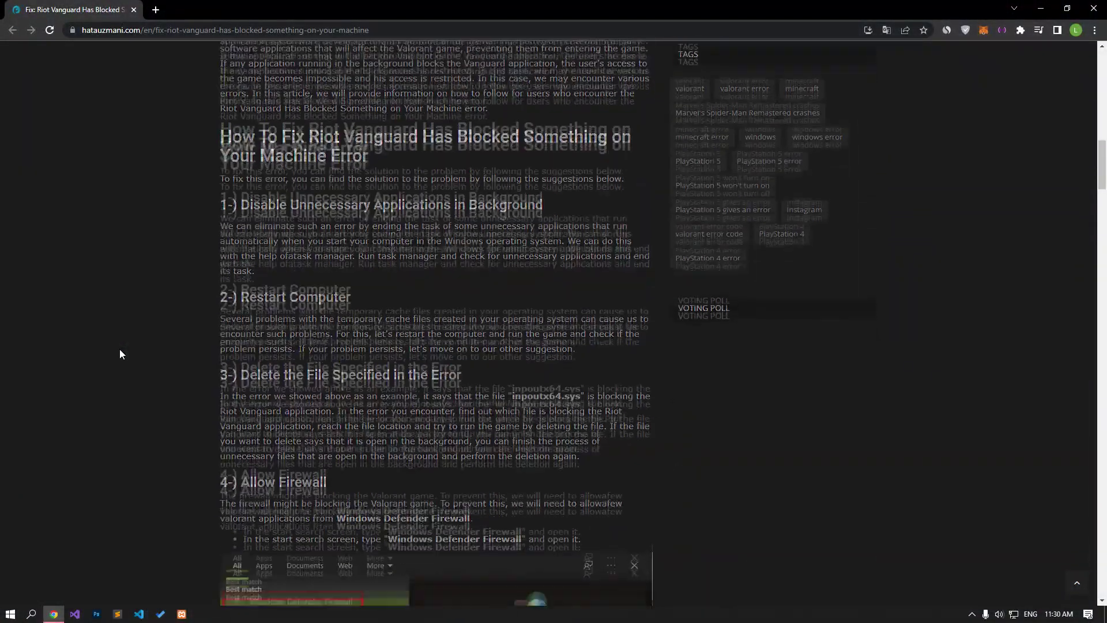
pyautogui.scroll(-1, 119, 353)
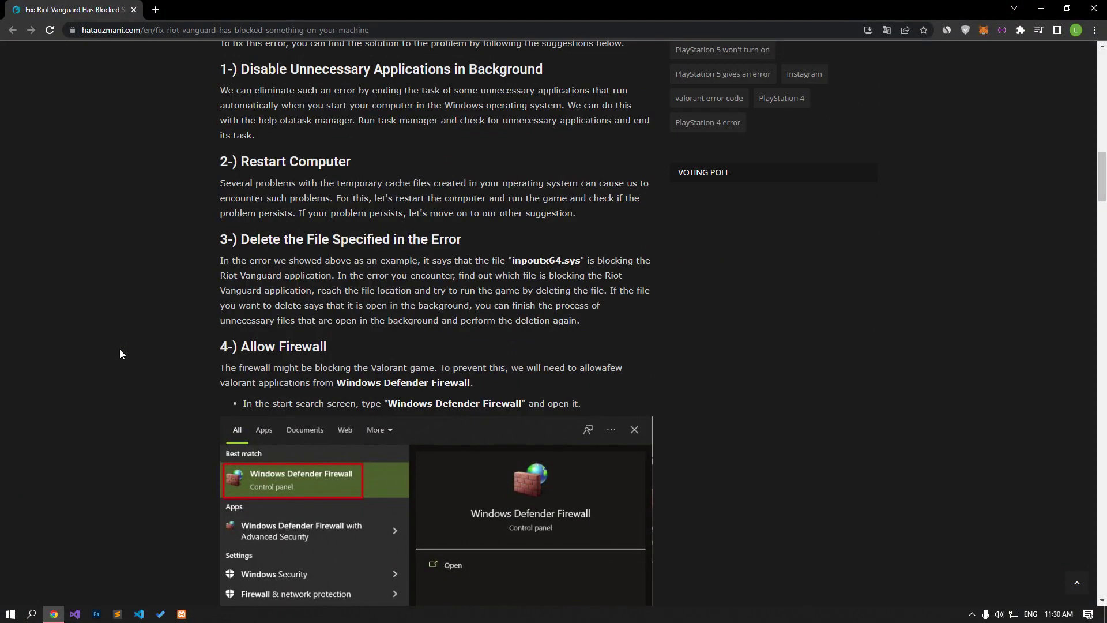
# Open Task Manager, expand it to the full process list, then close it
pyautogui.rightClick(307, 614)
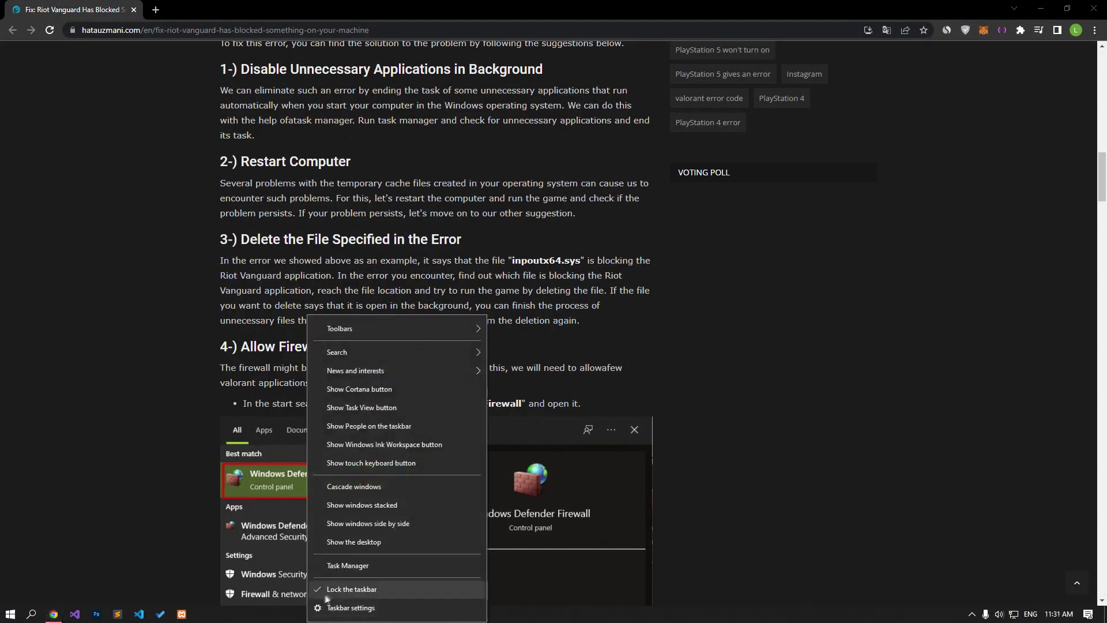
pyautogui.click(346, 565)
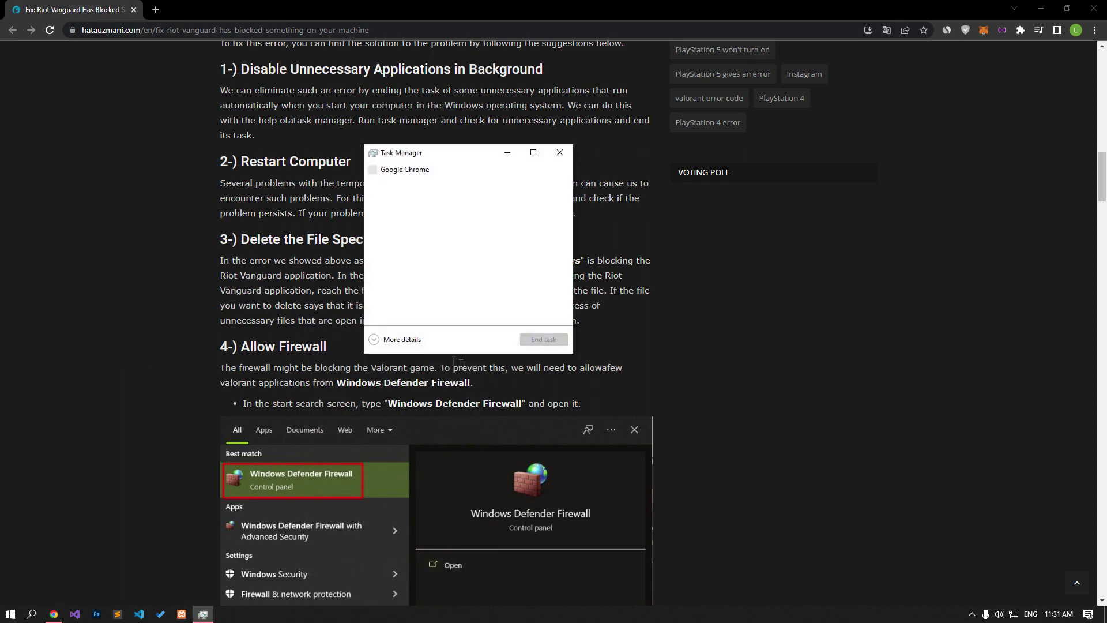
pyautogui.click(391, 339)
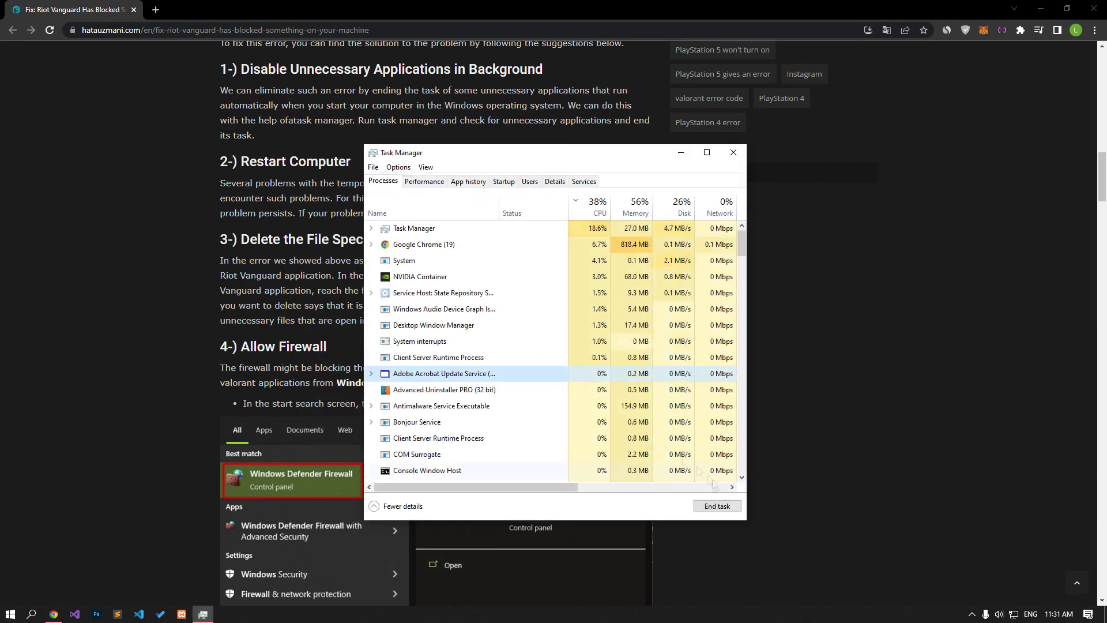
pyautogui.scroll(-4, 417, 313)
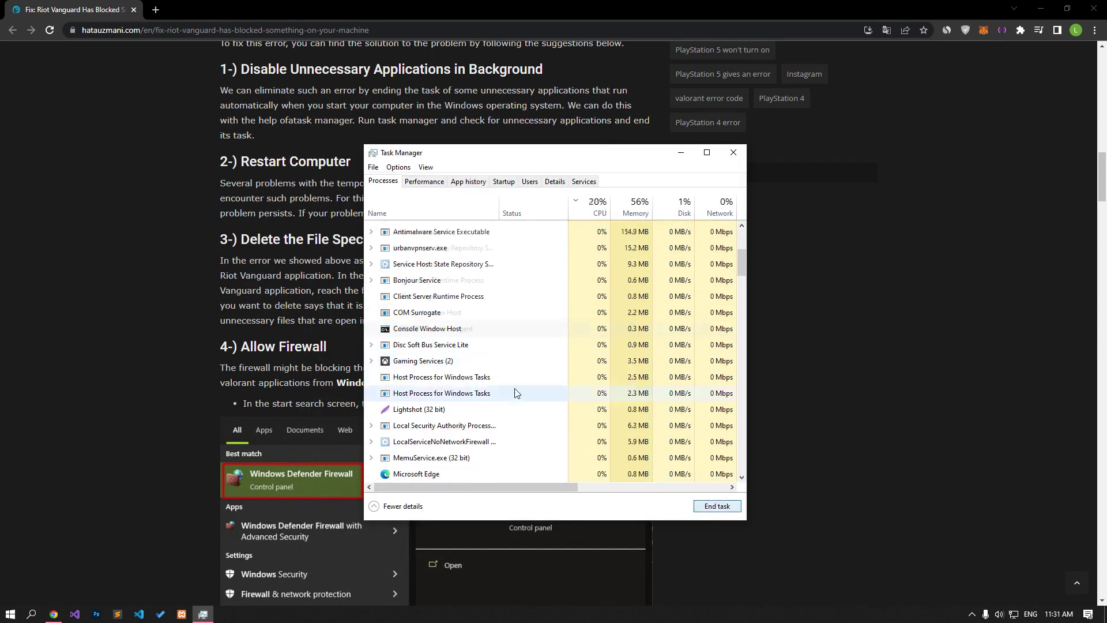
pyautogui.scroll(-5, 513, 390)
pyautogui.scroll(-5, 460, 395)
pyautogui.scroll(-5, 463, 400)
pyautogui.scroll(-5, 462, 401)
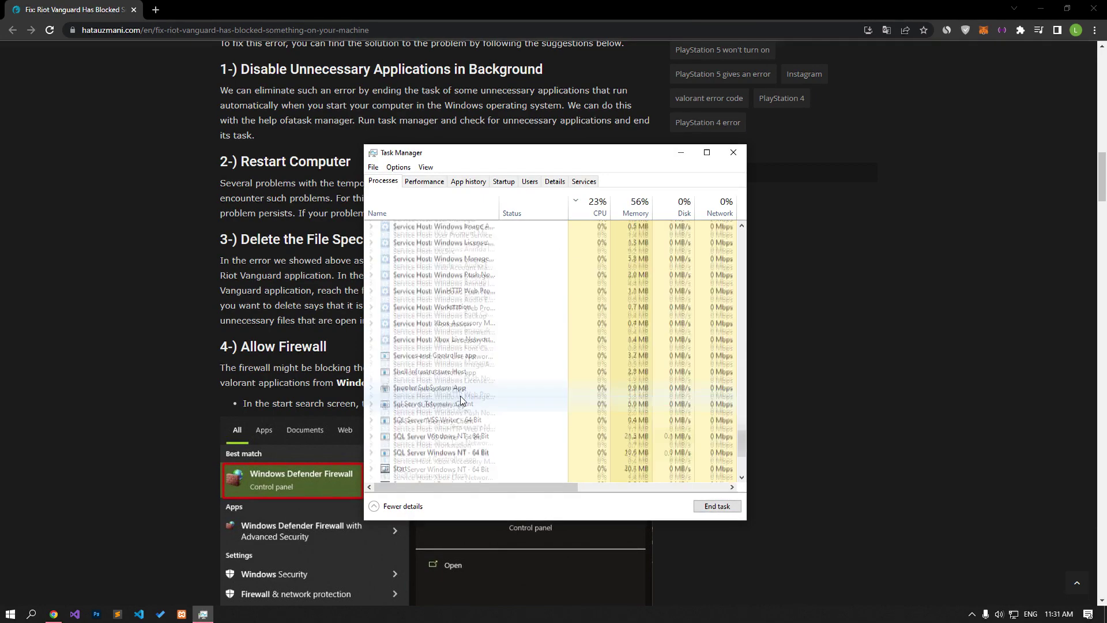
pyautogui.scroll(-5, 462, 401)
pyautogui.click(727, 157)
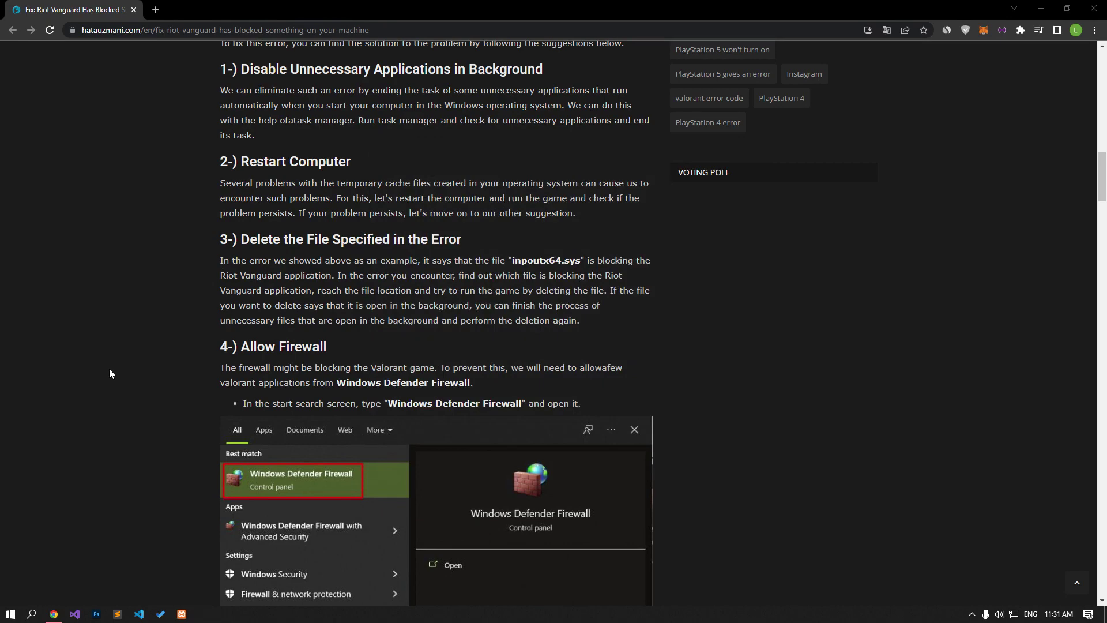
# Bring up the Start menu power options and dismiss them without restarting
pyautogui.click(10, 613)
pyautogui.click(14, 592)
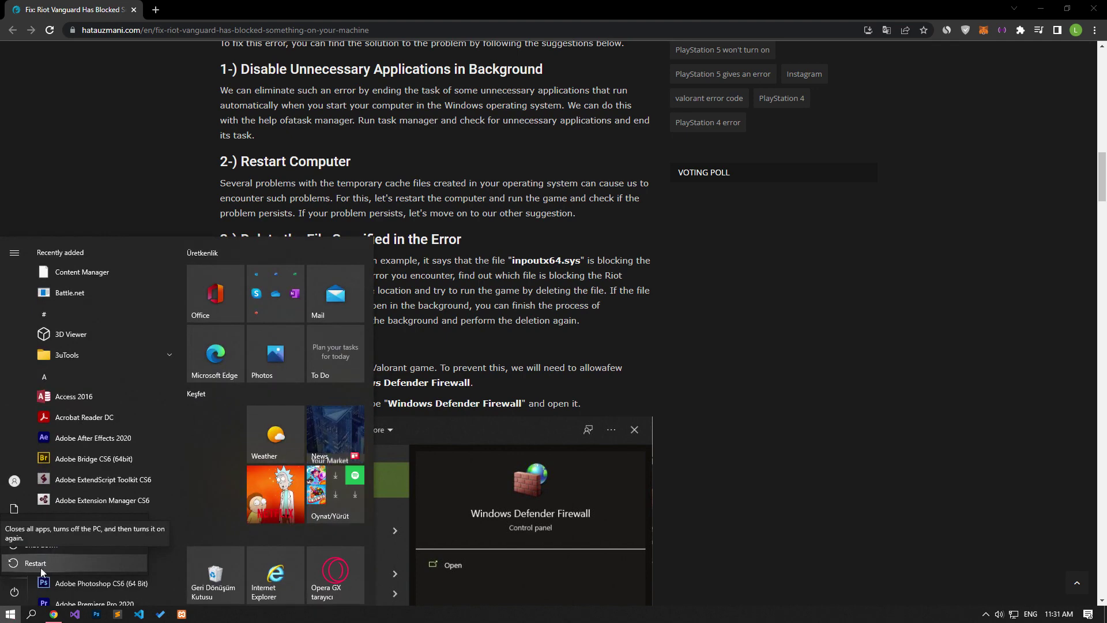
pyautogui.press('Escape')
pyautogui.press('Escape')
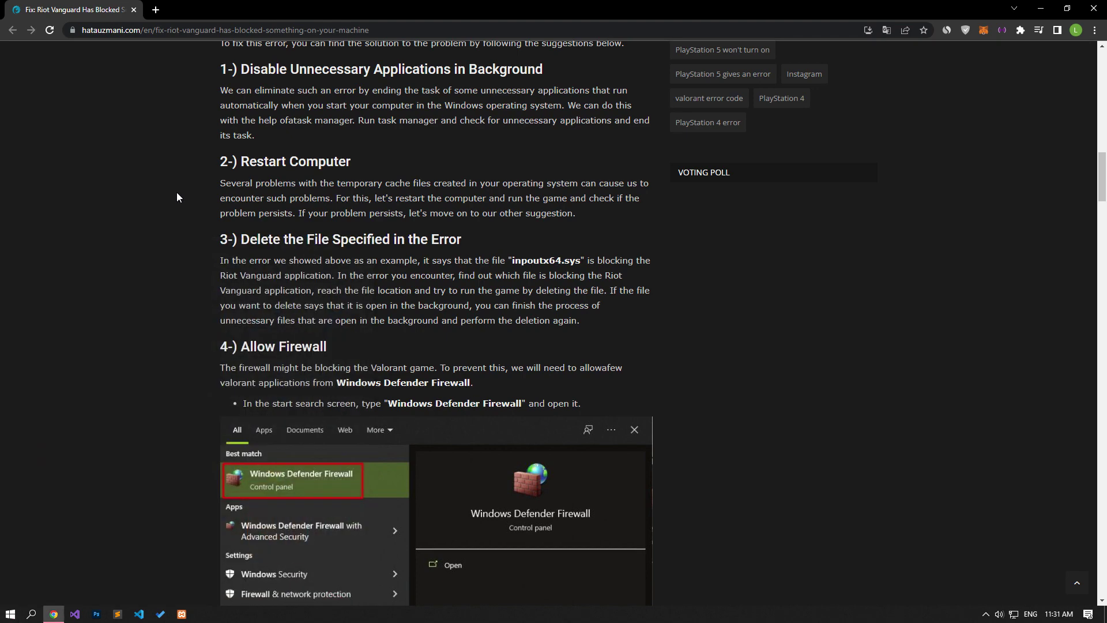
pyautogui.scroll(-2, 177, 198)
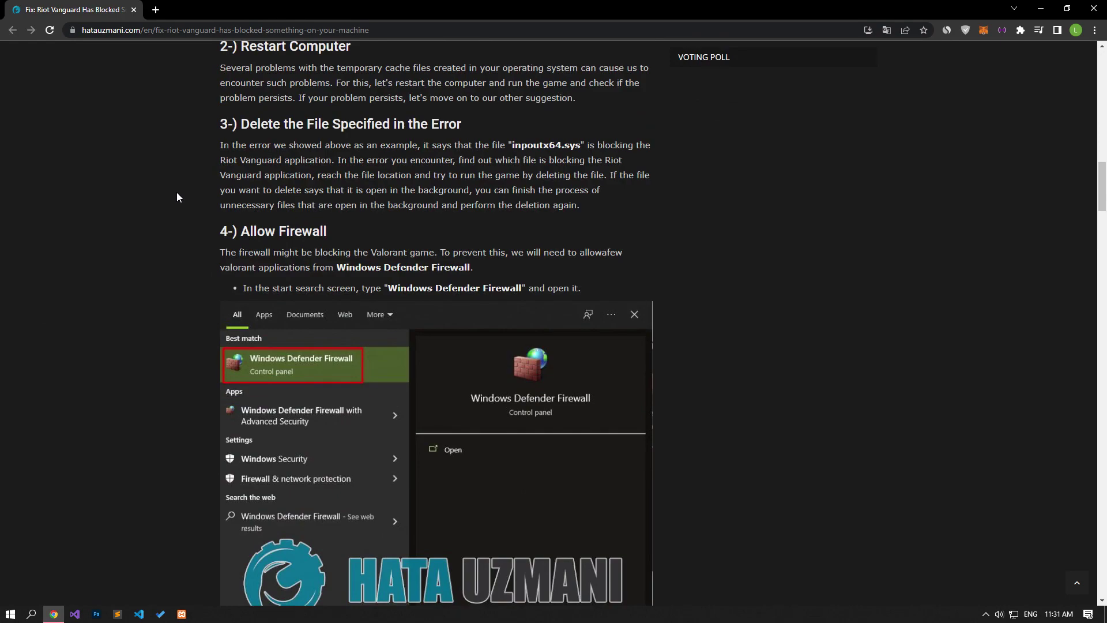
pyautogui.scroll(2, 177, 197)
pyautogui.scroll(3, 177, 197)
pyautogui.scroll(2, 176, 197)
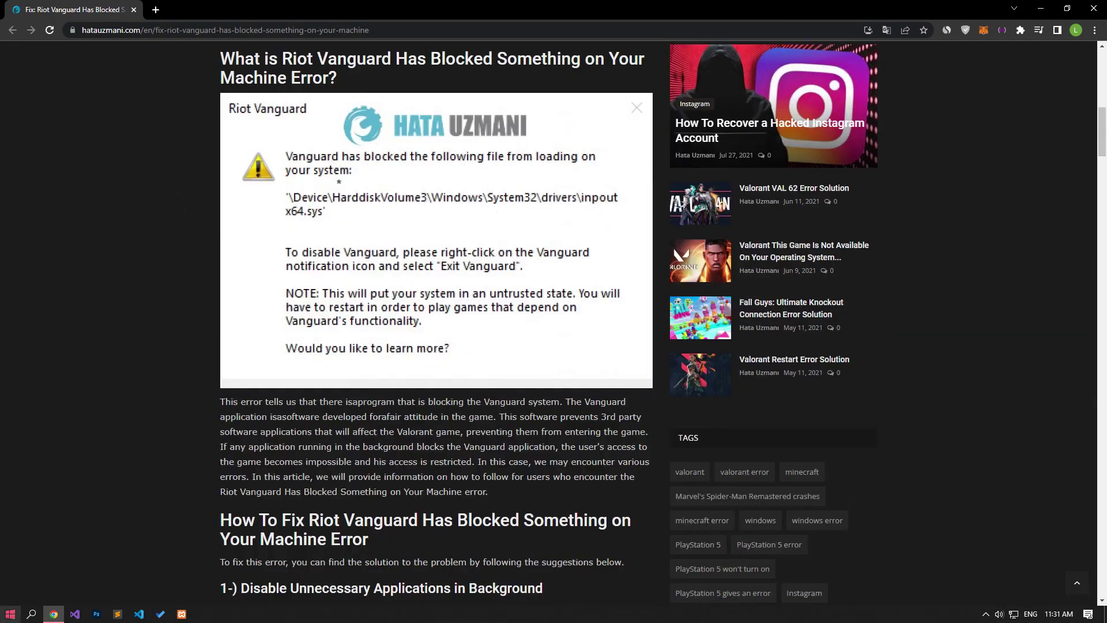
# Open This PC, move its window lower, and enter Local Disk (C:)
pyautogui.click(10, 613)
pyautogui.write('this')
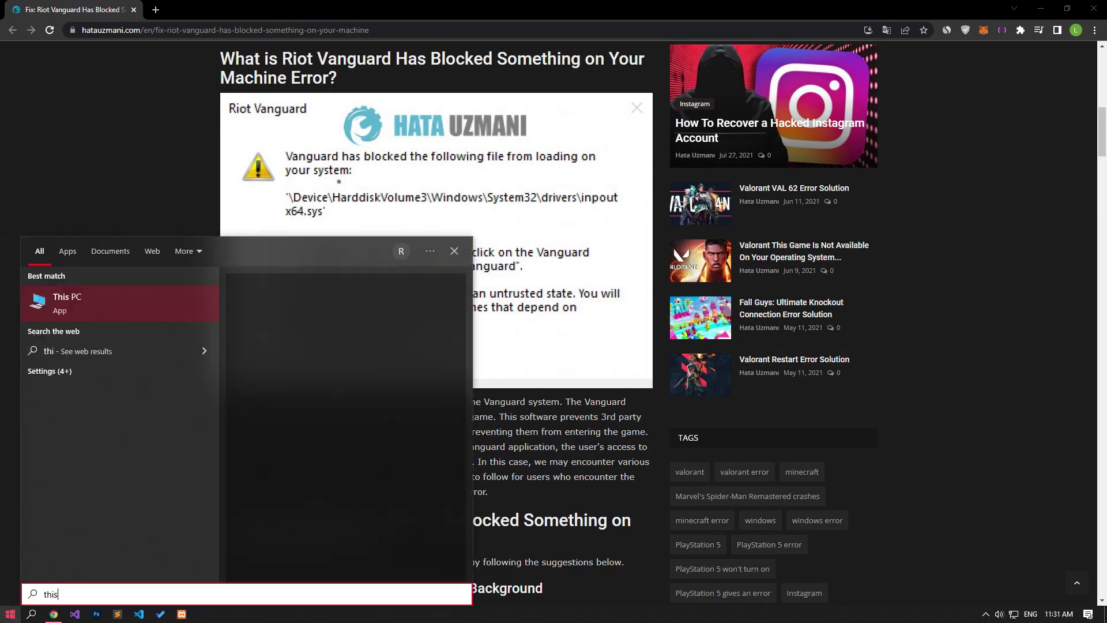
pyautogui.press('Return')
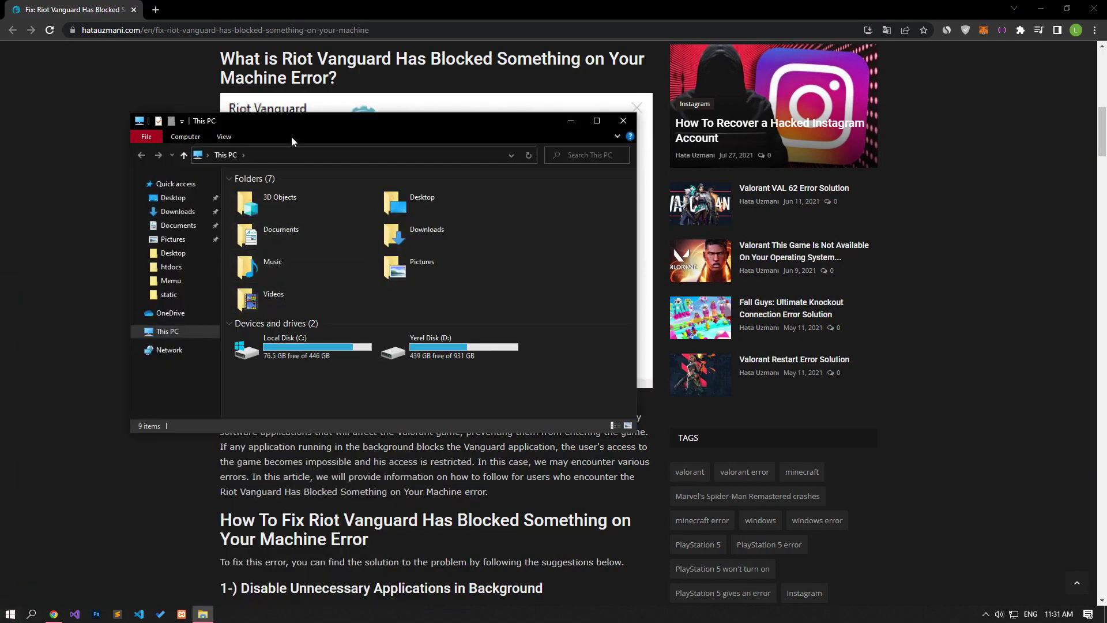
pyautogui.moveTo(291, 135); pyautogui.dragTo(331, 318)
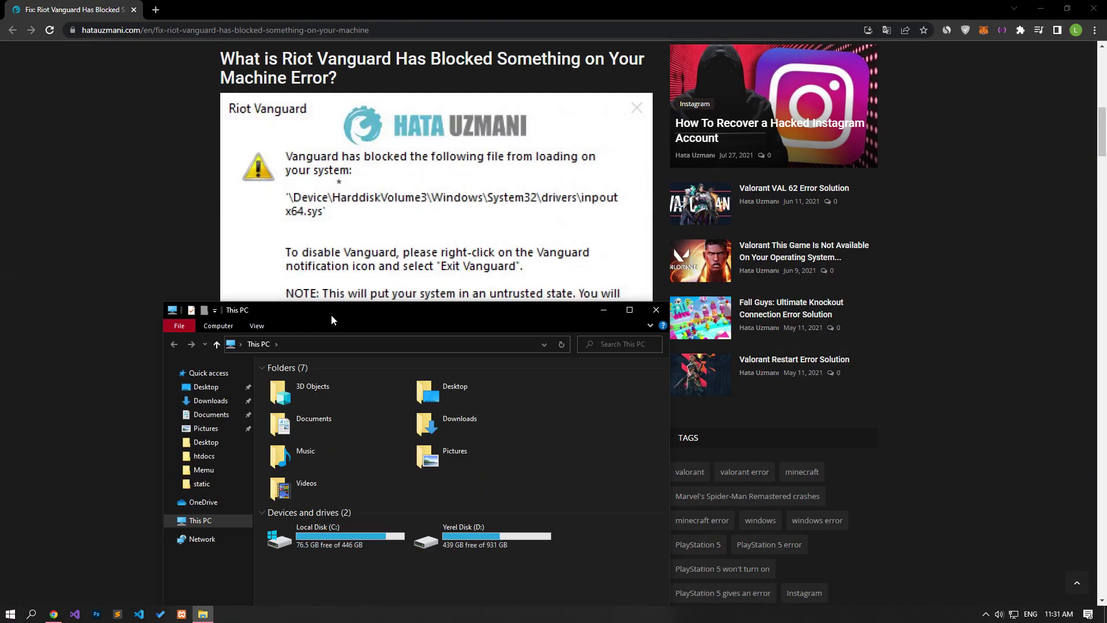
pyautogui.doubleClick(342, 546)
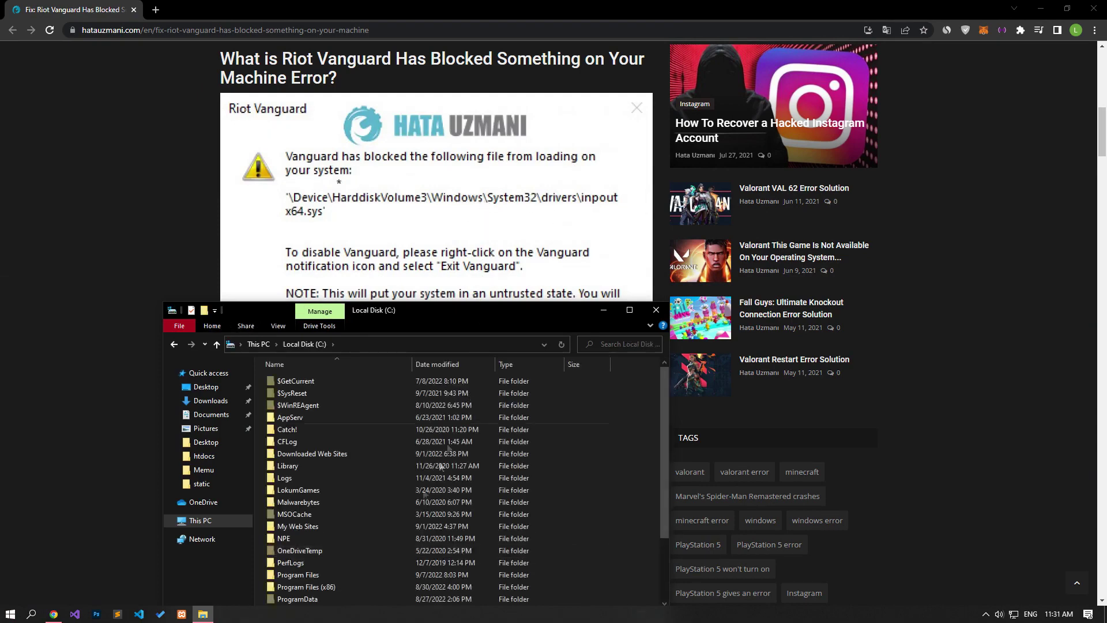
pyautogui.scroll(-2, 350, 535)
# Browse into the Windows\System32\drivers folder
pyautogui.doubleClick(295, 566)
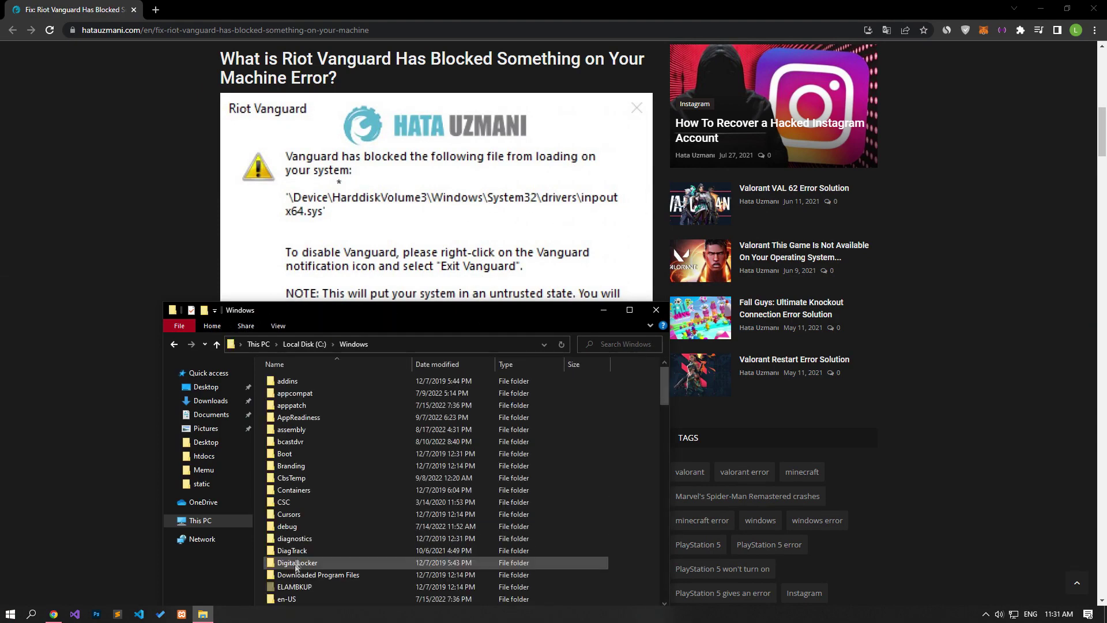
pyautogui.press('s')
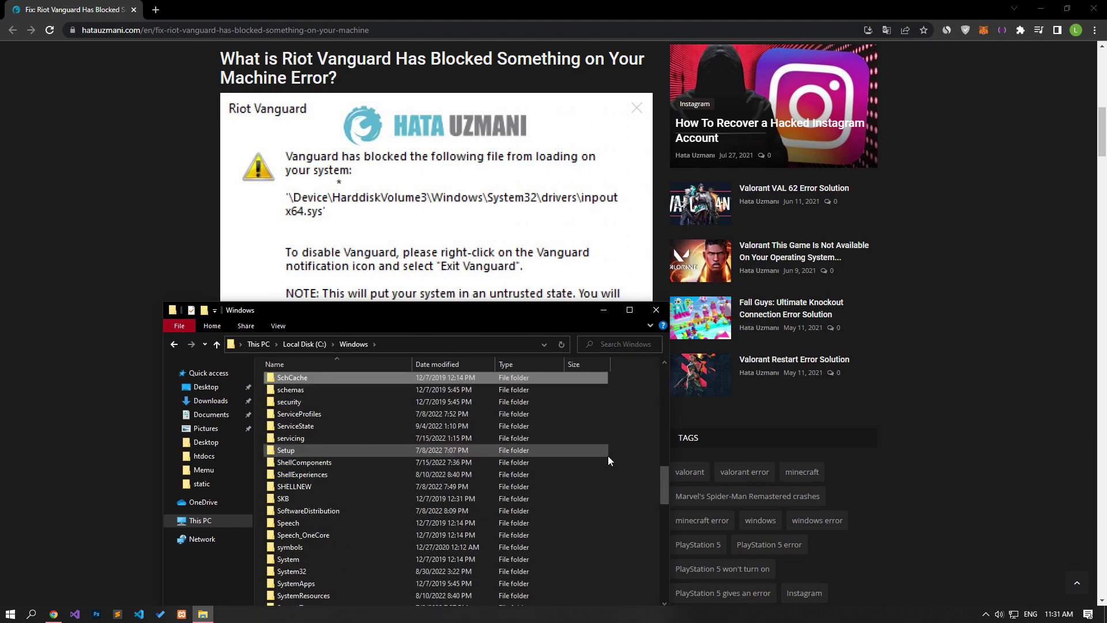
pyautogui.press('s')
pyautogui.press('s')
pyautogui.press('s')
pyautogui.doubleClick(315, 571)
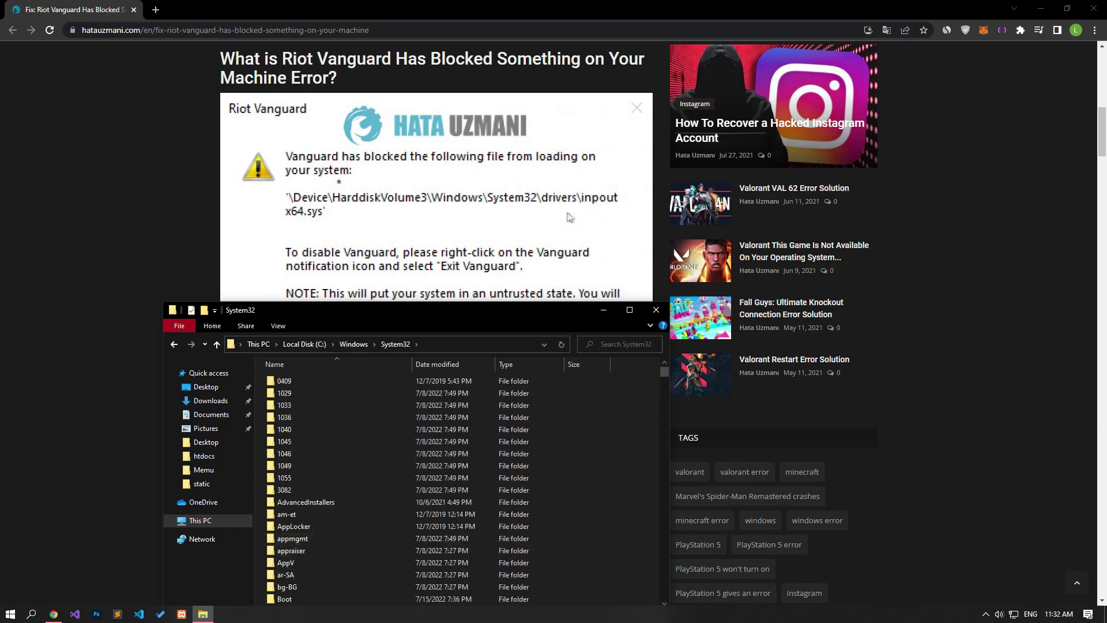
pyautogui.press('d')
pyautogui.press('d')
pyautogui.press('d')
pyautogui.press('d')
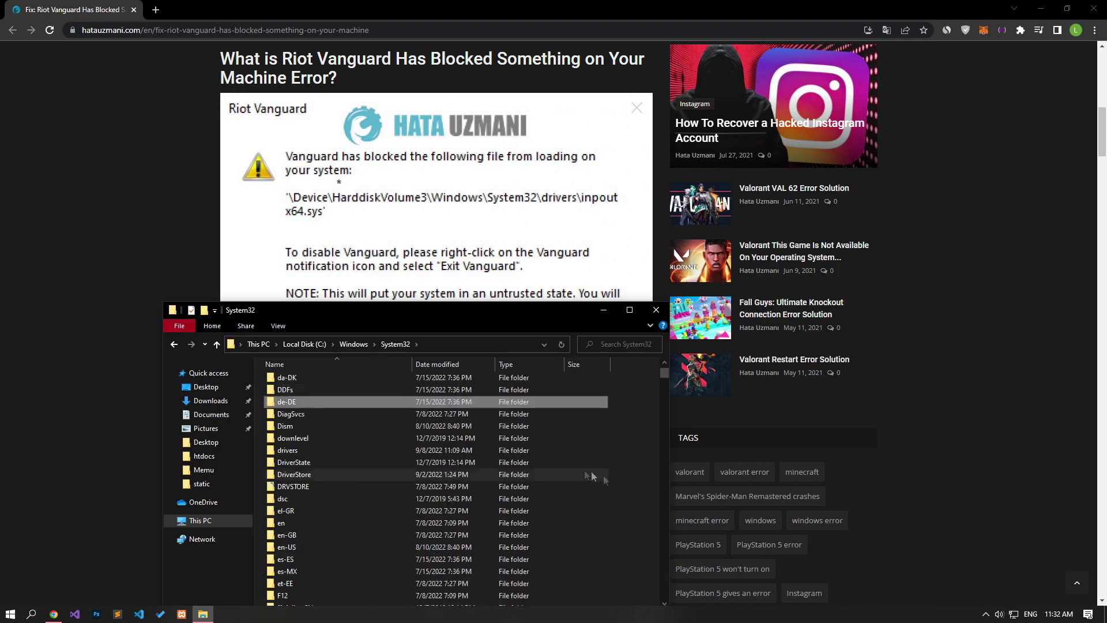
pyautogui.press('d')
pyautogui.press('d')
pyautogui.press('d')
pyautogui.doubleClick(289, 452)
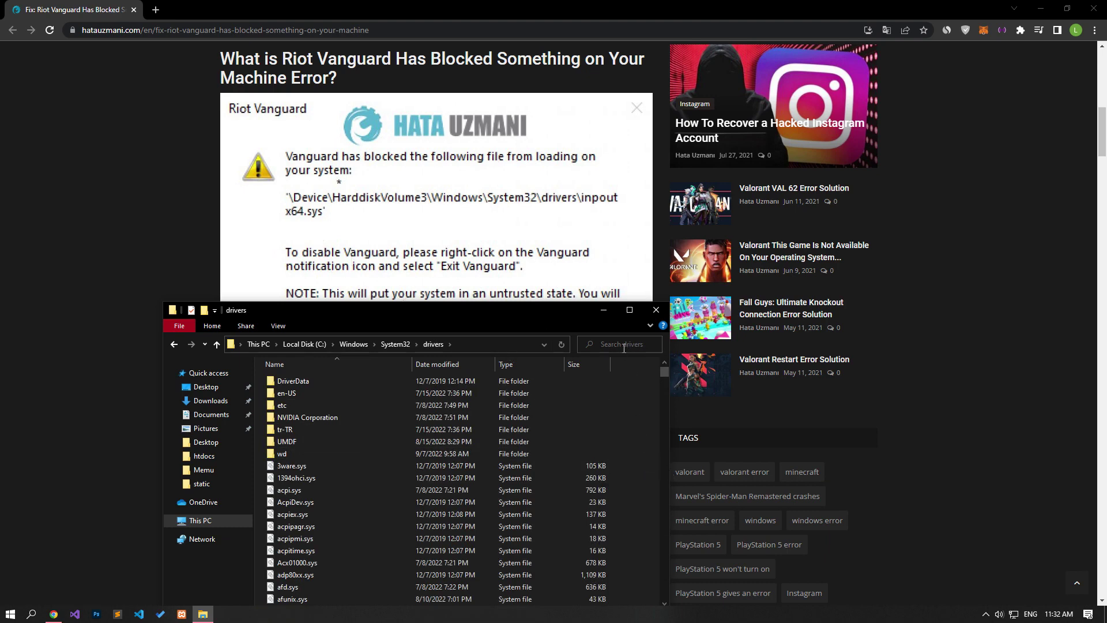
pyautogui.write('inp')
# Search the drivers folder for inpoutx64.sys, delete it, and close File Explorer
pyautogui.press('Down')
pyautogui.press('Return')
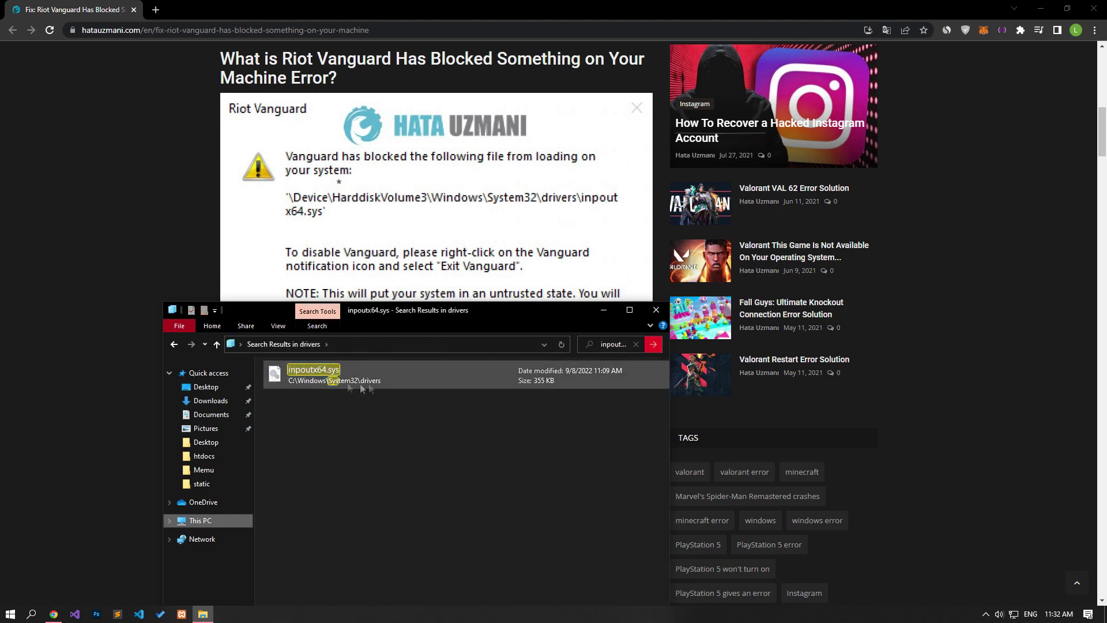
pyautogui.click(334, 381)
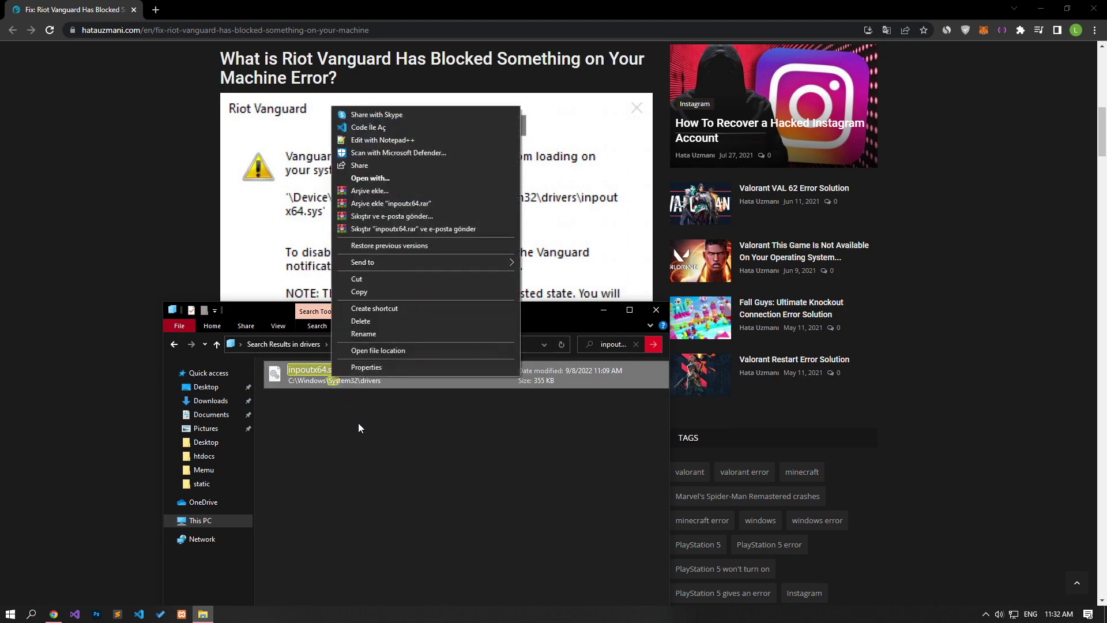
pyautogui.click(361, 322)
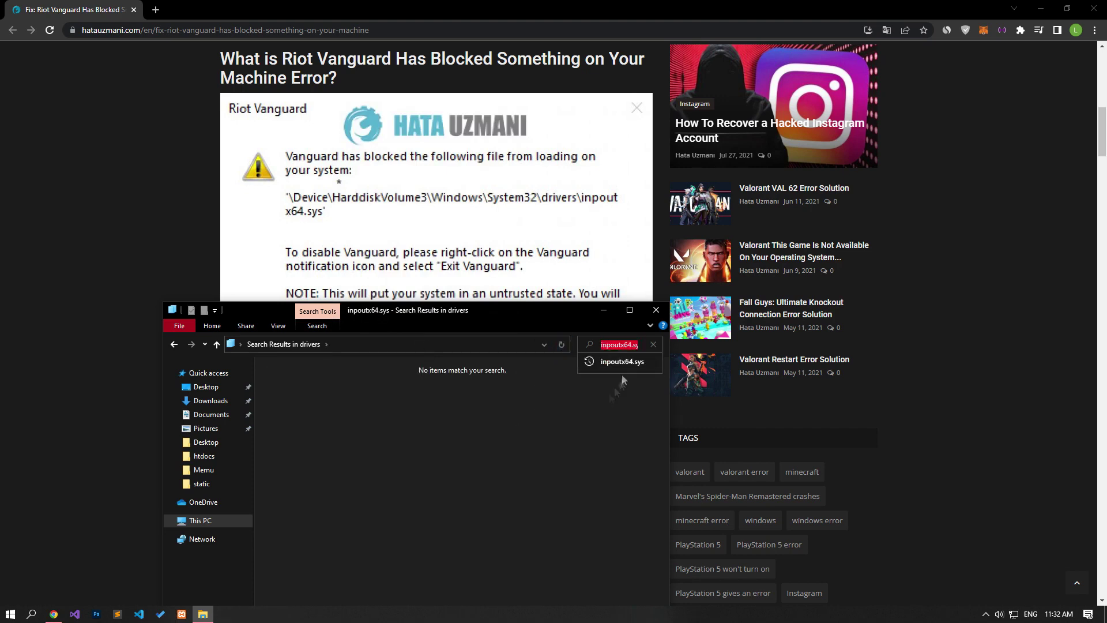
pyautogui.click(655, 309)
pyautogui.scroll(-3, 655, 310)
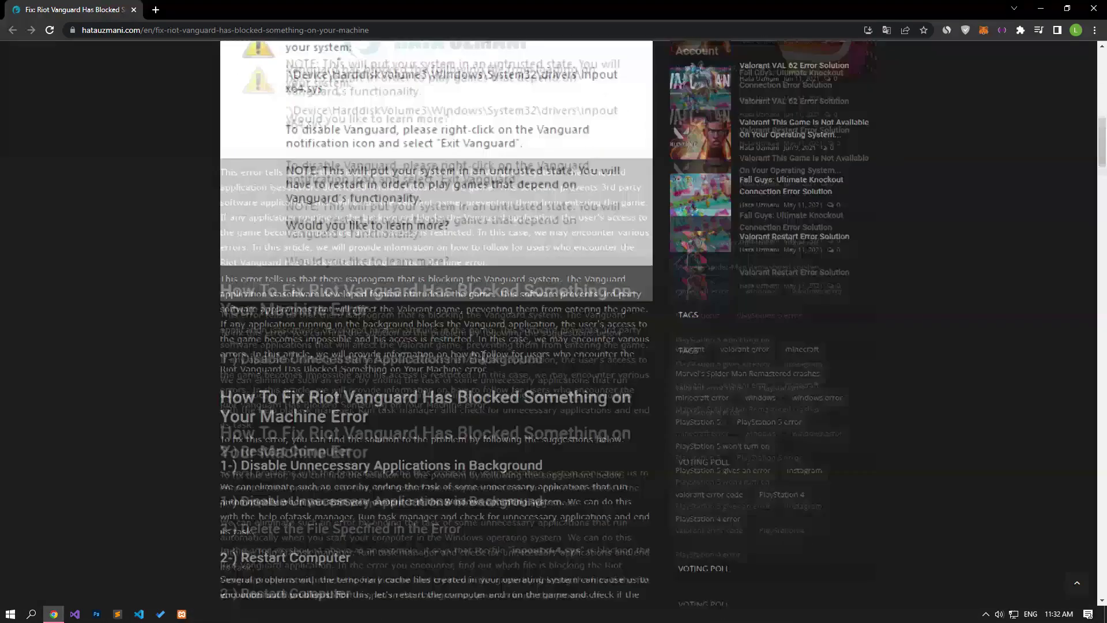
pyautogui.scroll(-3, 482, 361)
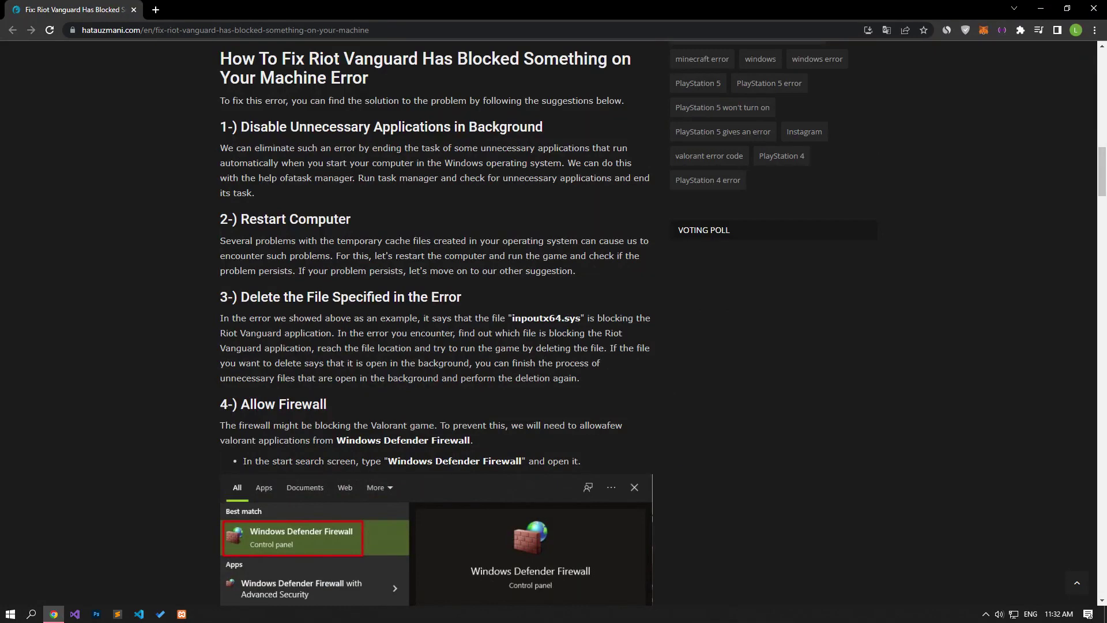
# End the Vanguard tray notification task, close Task Manager, and show hidden tray icons
pyautogui.rightClick(410, 614)
pyautogui.click(461, 569)
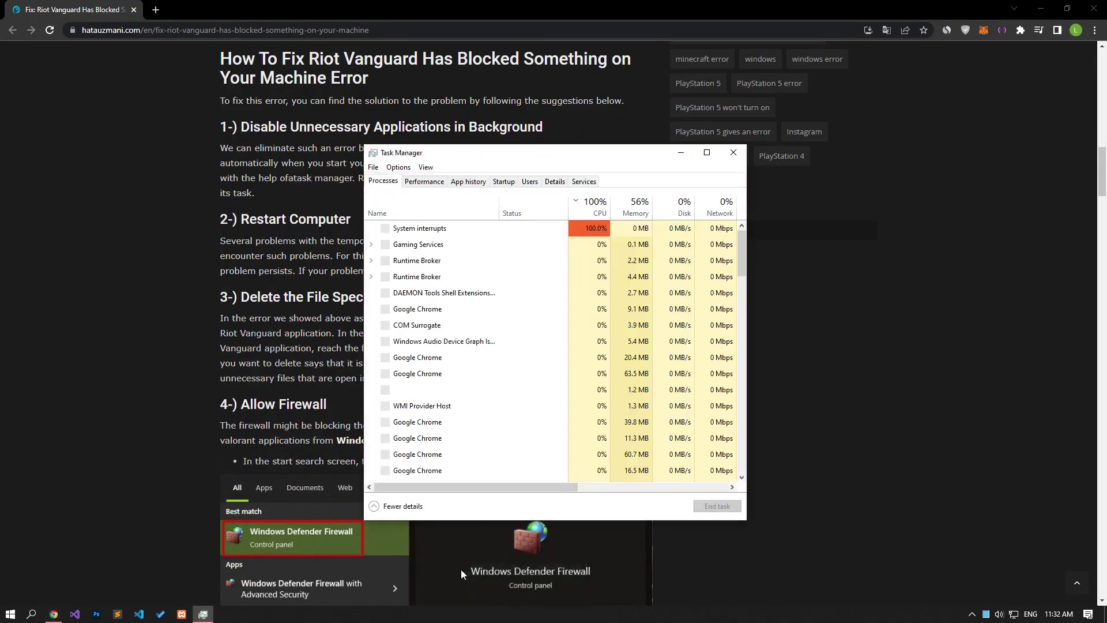
pyautogui.scroll(-3, 474, 394)
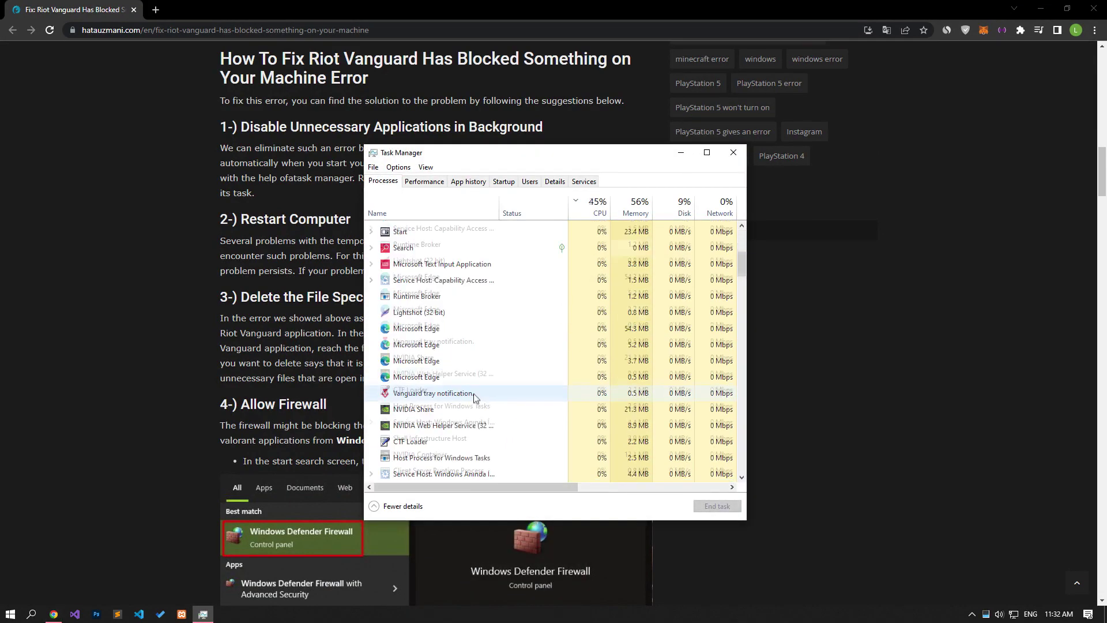
pyautogui.scroll(-3, 473, 396)
pyautogui.scroll(-2, 473, 396)
pyautogui.scroll(-2, 473, 396)
pyautogui.scroll(-2, 473, 396)
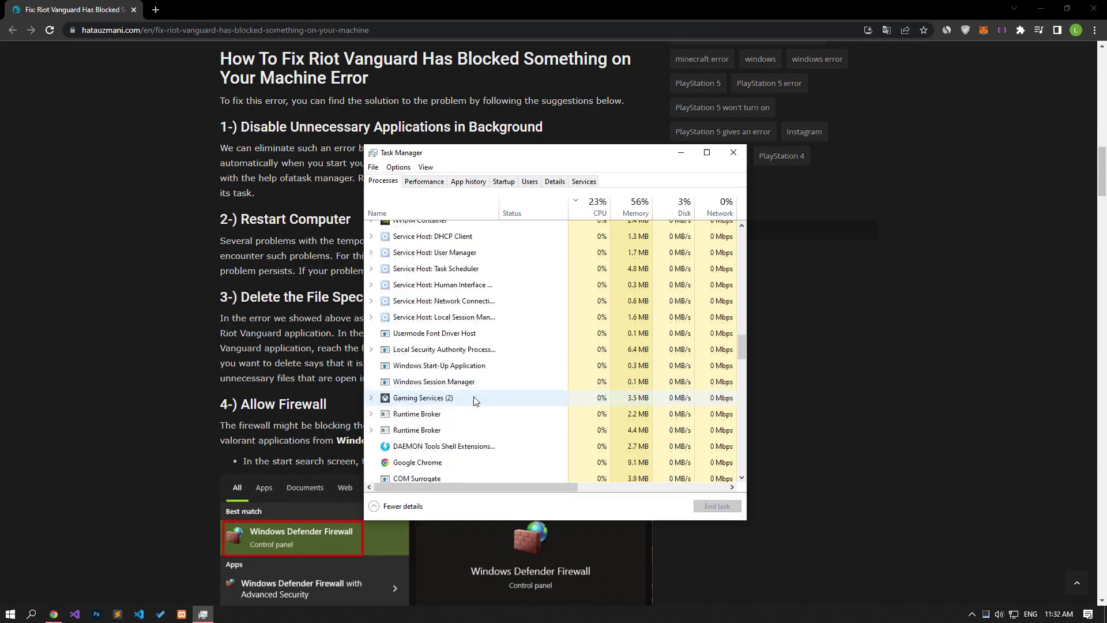
pyautogui.scroll(-2, 473, 397)
pyautogui.scroll(-3, 472, 396)
pyautogui.scroll(-2, 462, 381)
pyautogui.click(459, 367)
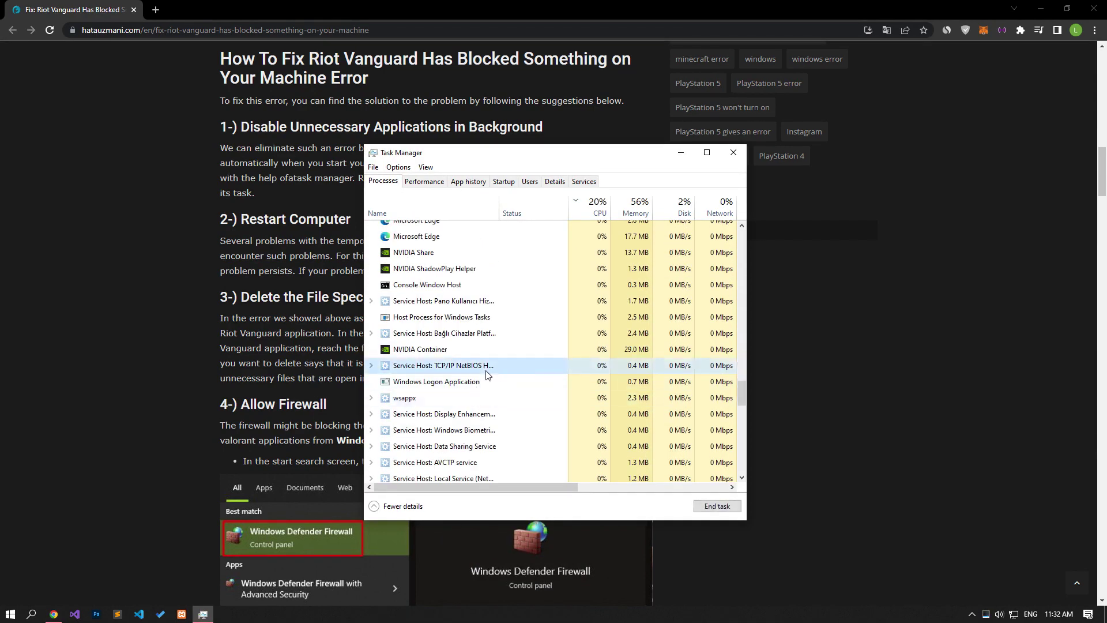
pyautogui.scroll(-3, 480, 372)
pyautogui.scroll(1, 427, 231)
pyautogui.scroll(1, 428, 248)
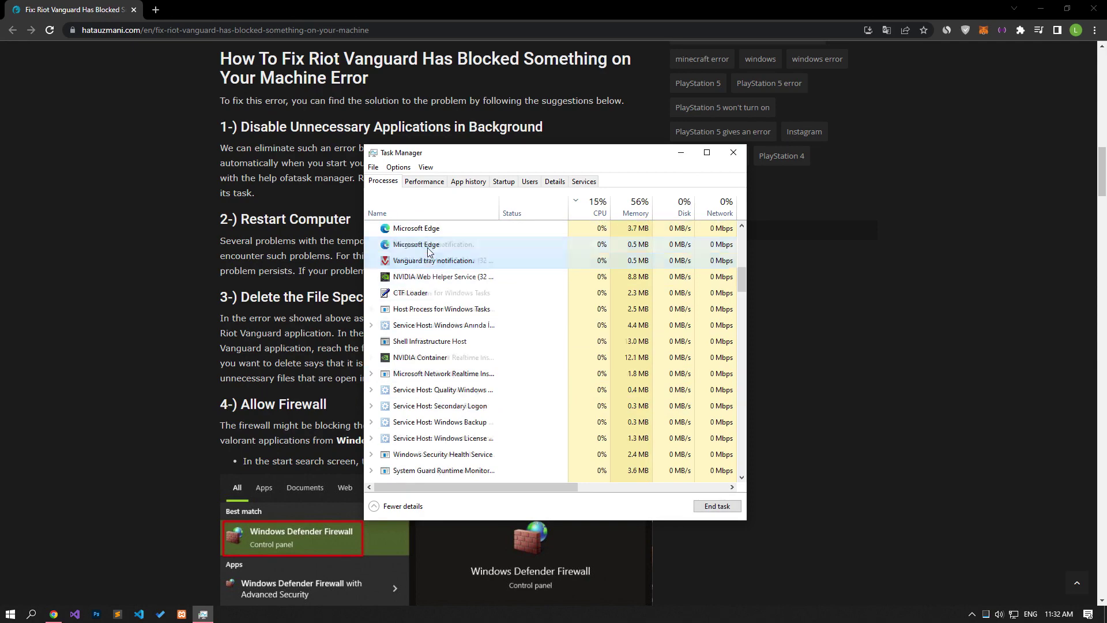
pyautogui.rightClick(426, 266)
pyautogui.click(457, 275)
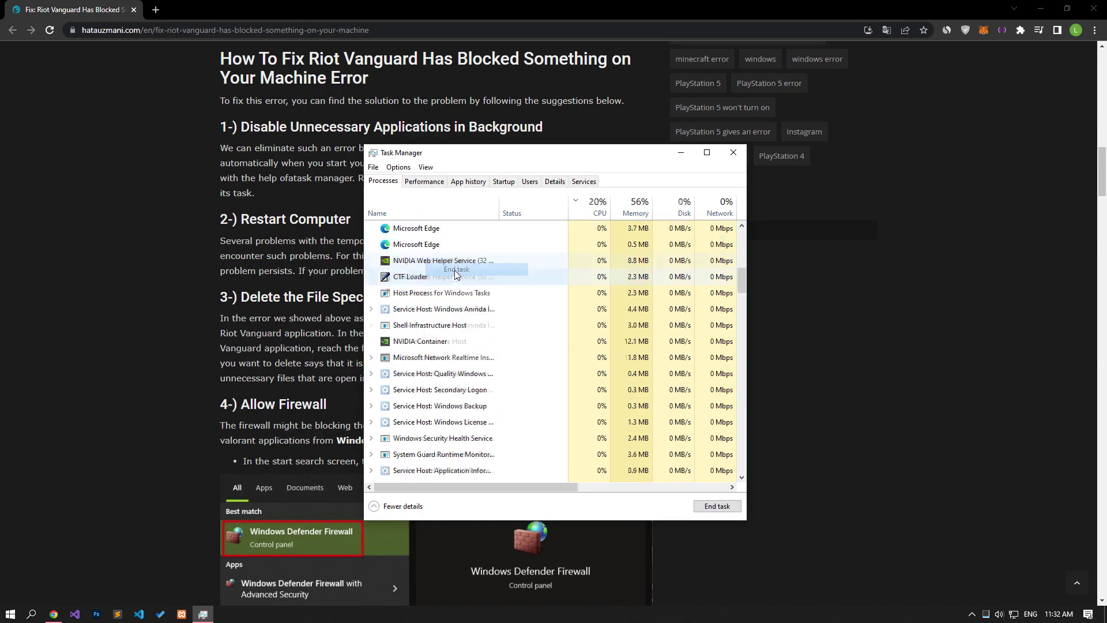
pyautogui.scroll(-3, 485, 294)
pyautogui.scroll(-3, 519, 311)
pyautogui.scroll(-3, 562, 320)
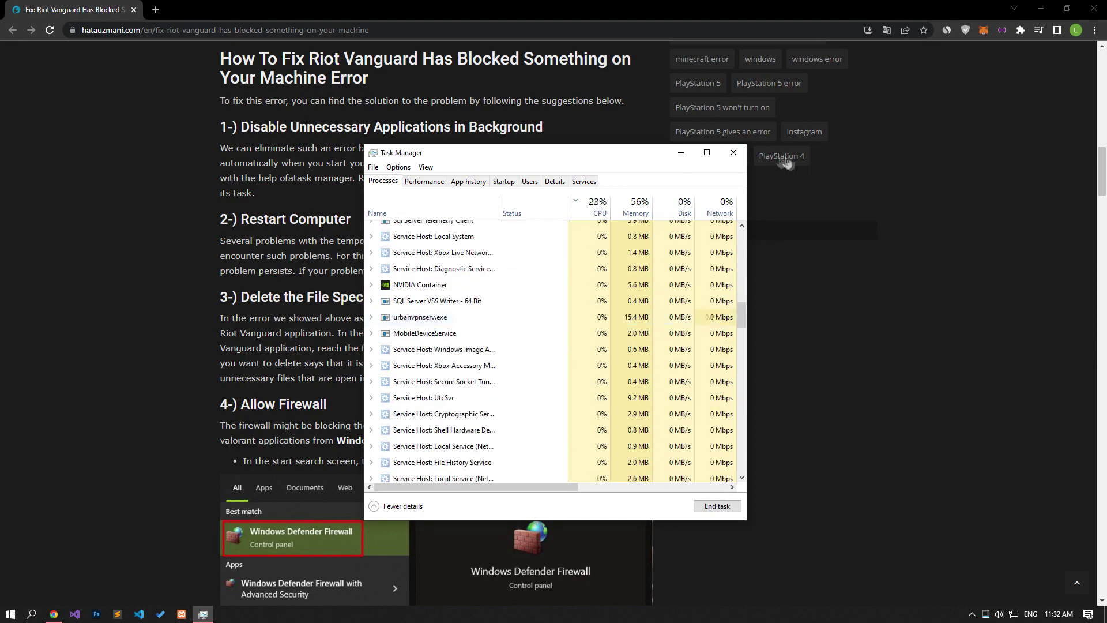
pyautogui.click(736, 154)
pyautogui.click(985, 614)
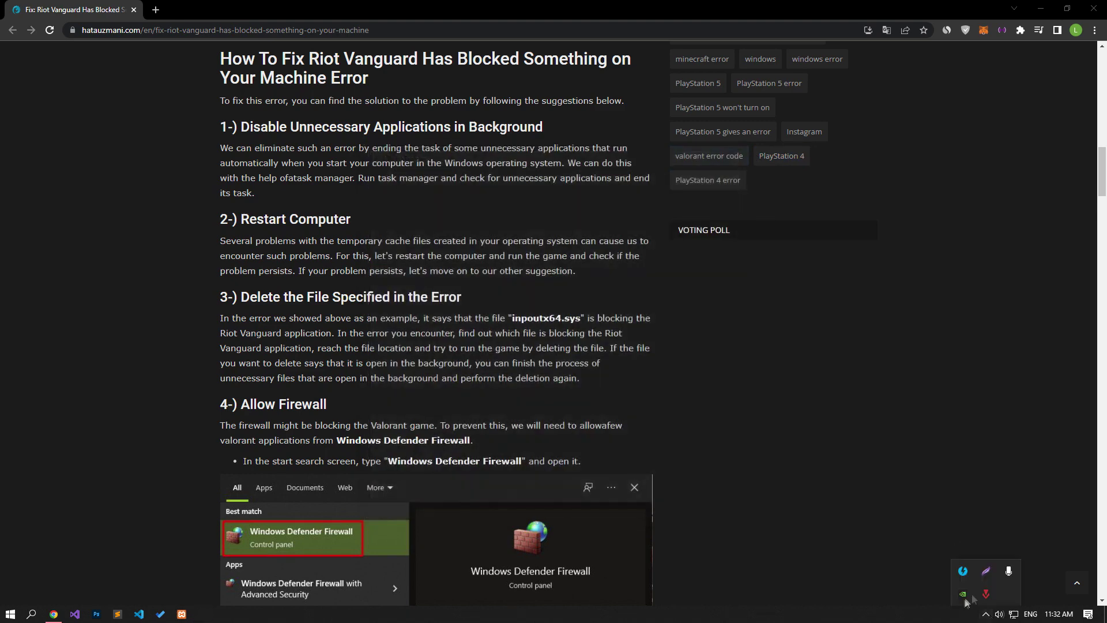
# Open Services from Windows search and start the vgc service
pyautogui.press('super')
pyautogui.write('ser')
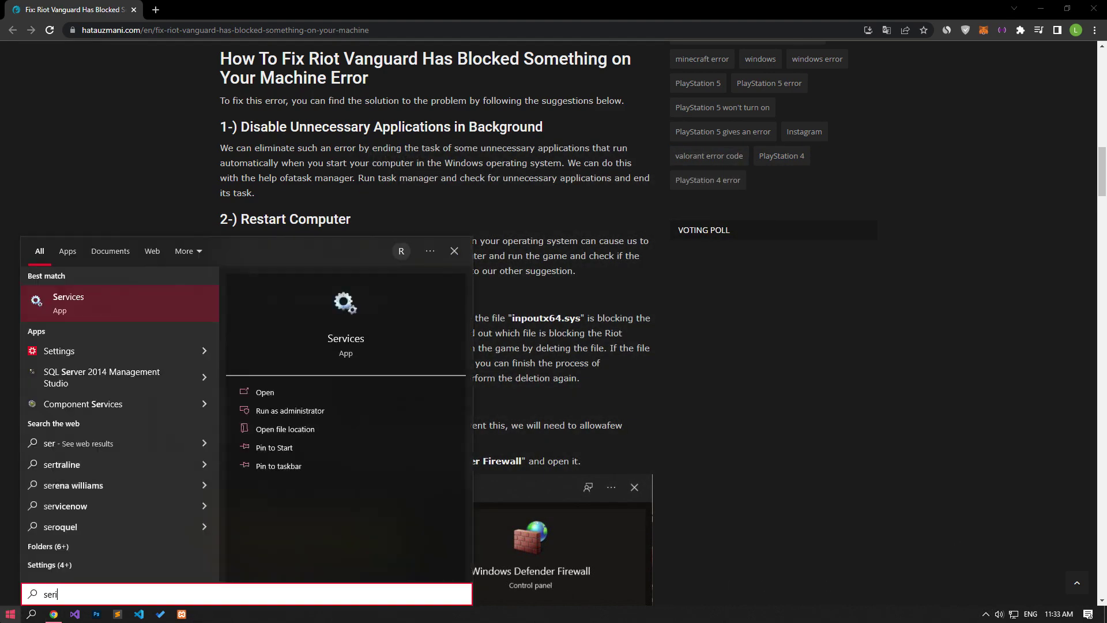
pyautogui.write('vices')
pyautogui.press('Return')
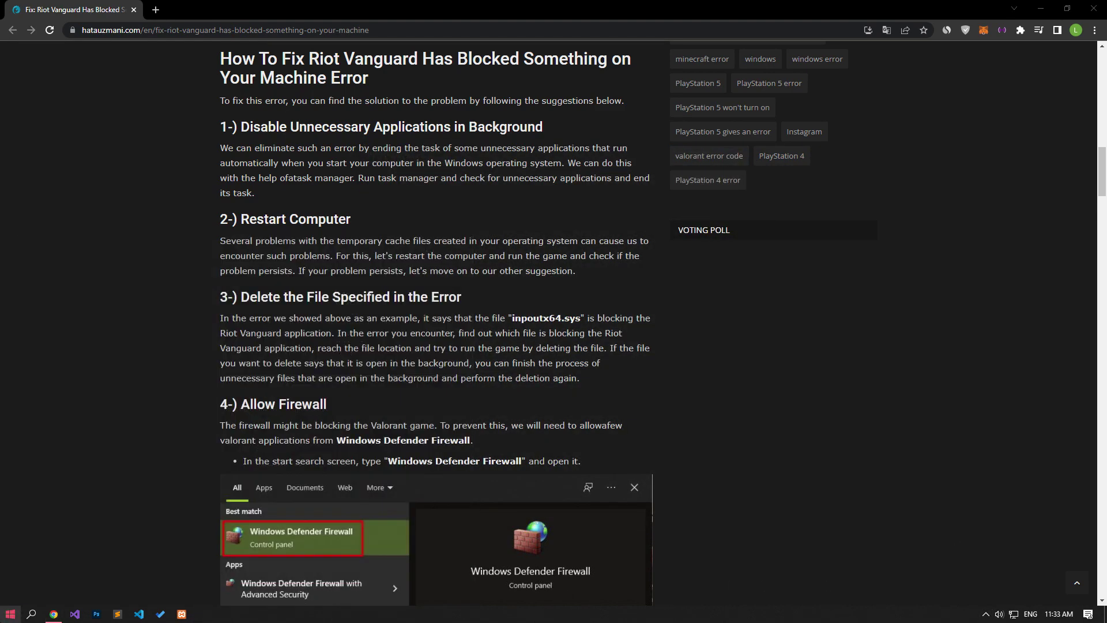
pyautogui.write('vgc')
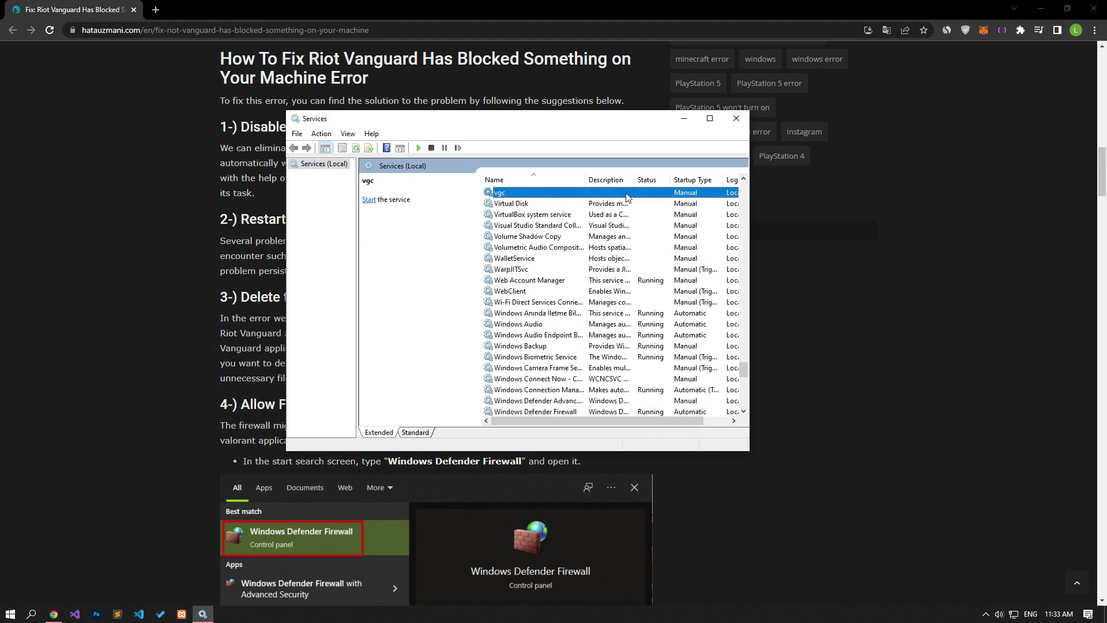
pyautogui.doubleClick(627, 197)
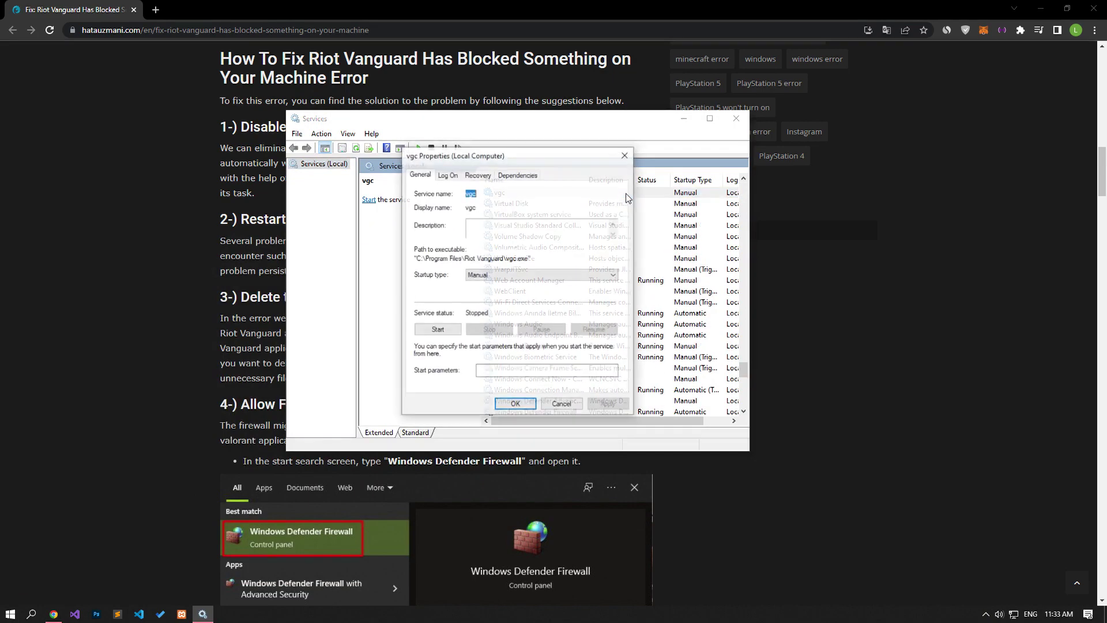
pyautogui.click(438, 329)
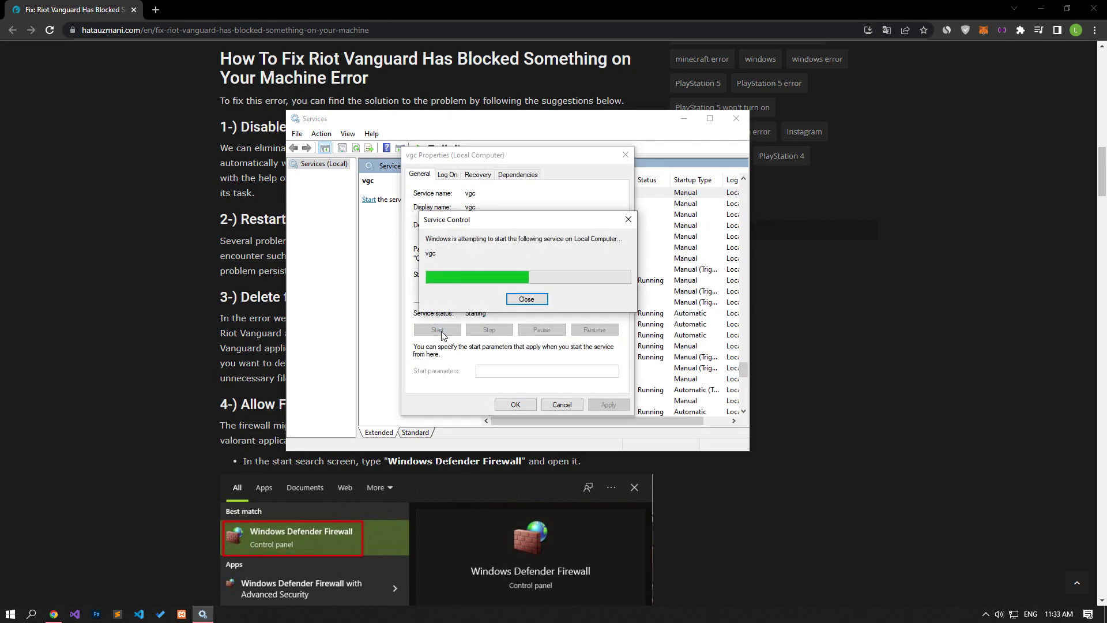
# Close Services and bring up VALORANT's run options from a 'Rio' search
pyautogui.click(515, 404)
pyautogui.click(736, 117)
pyautogui.press('super')
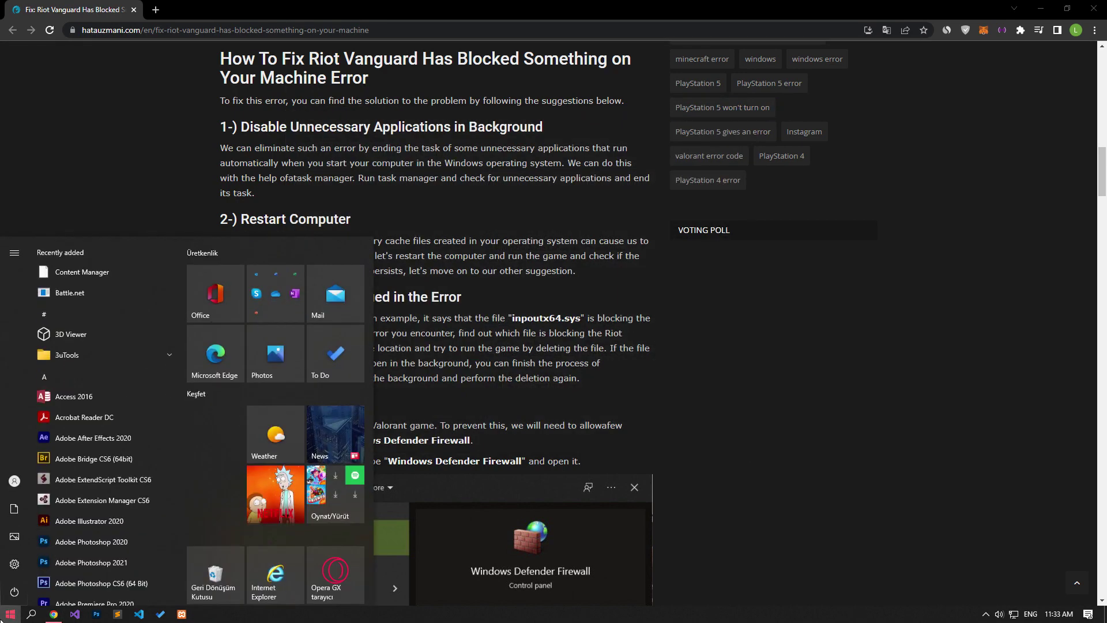
pyautogui.write('Rio')
pyautogui.rightClick(74, 303)
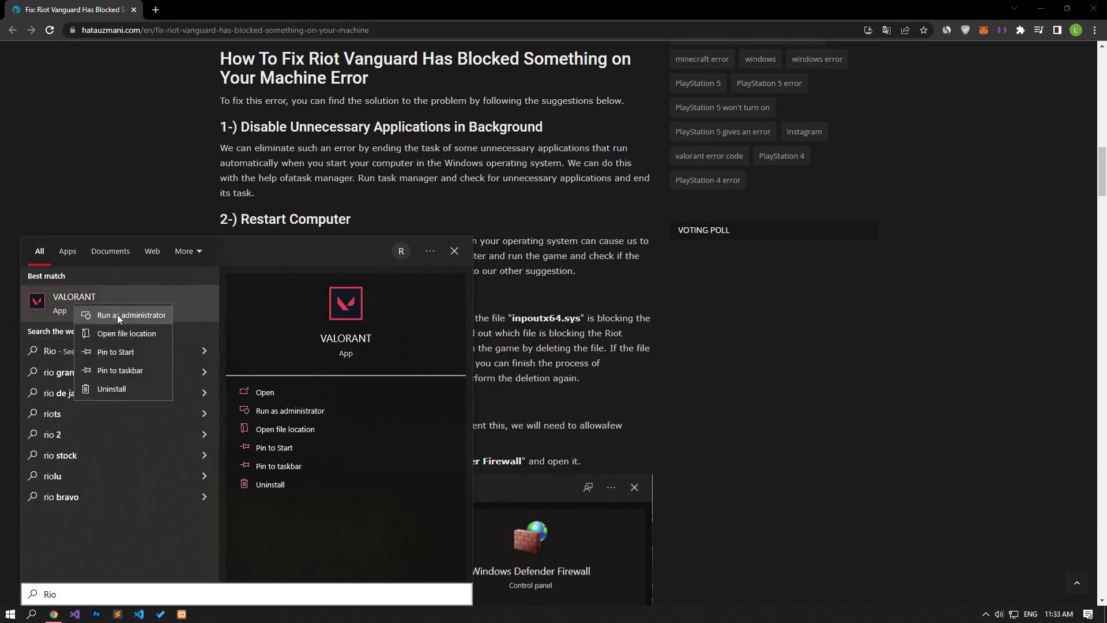
# Run VALORANT as administrator, then launch Windows Defender Firewall from search
pyautogui.click(148, 194)
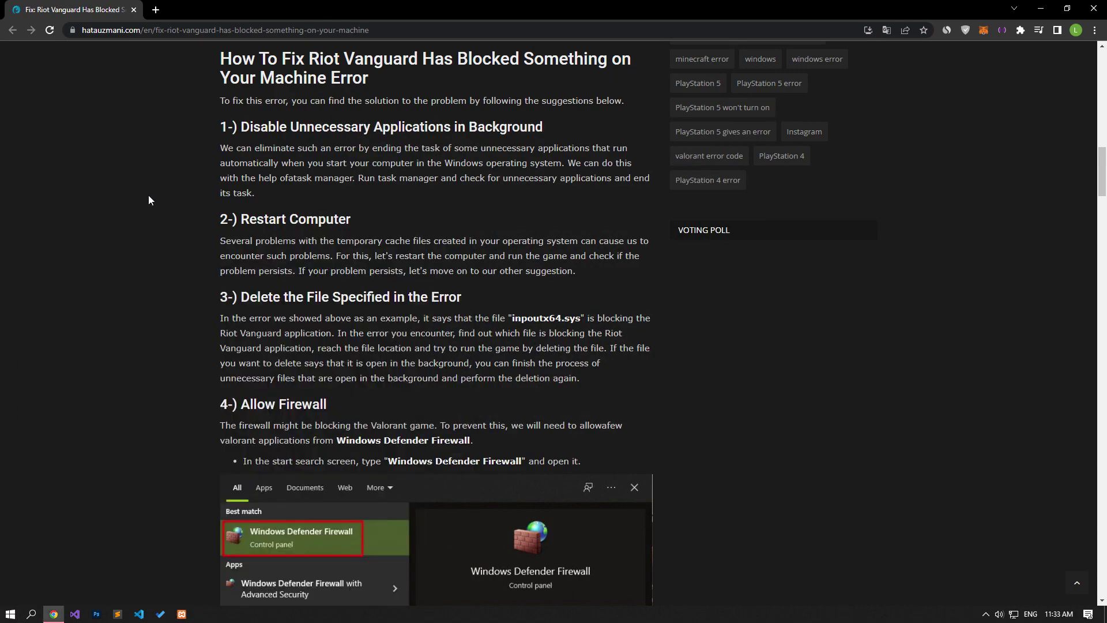
pyautogui.scroll(-4, 148, 195)
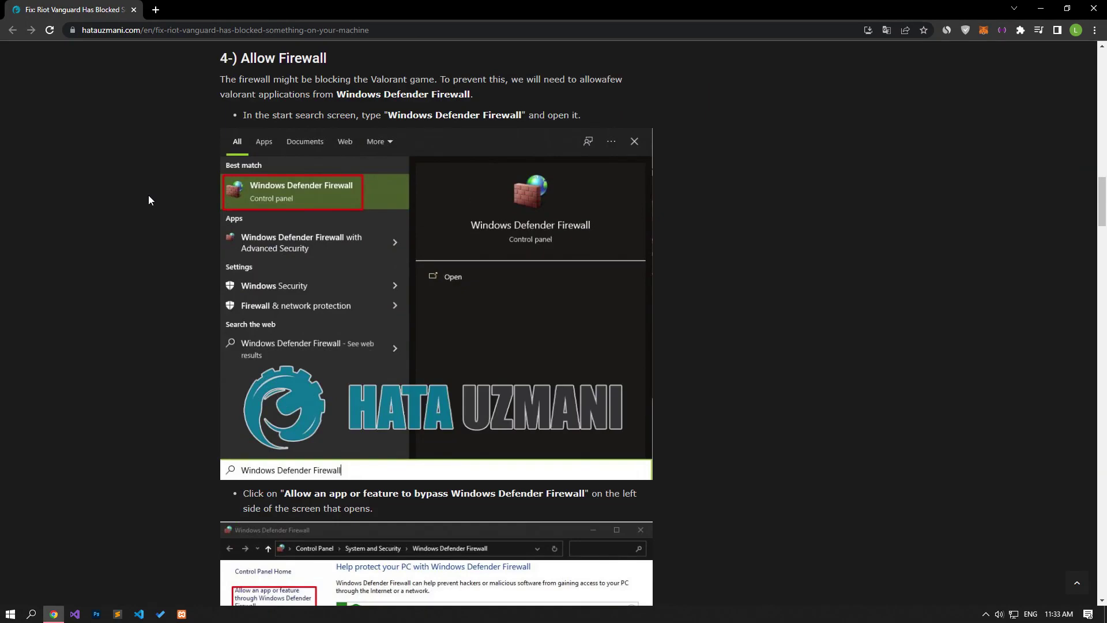
pyautogui.press('super')
pyautogui.write('win')
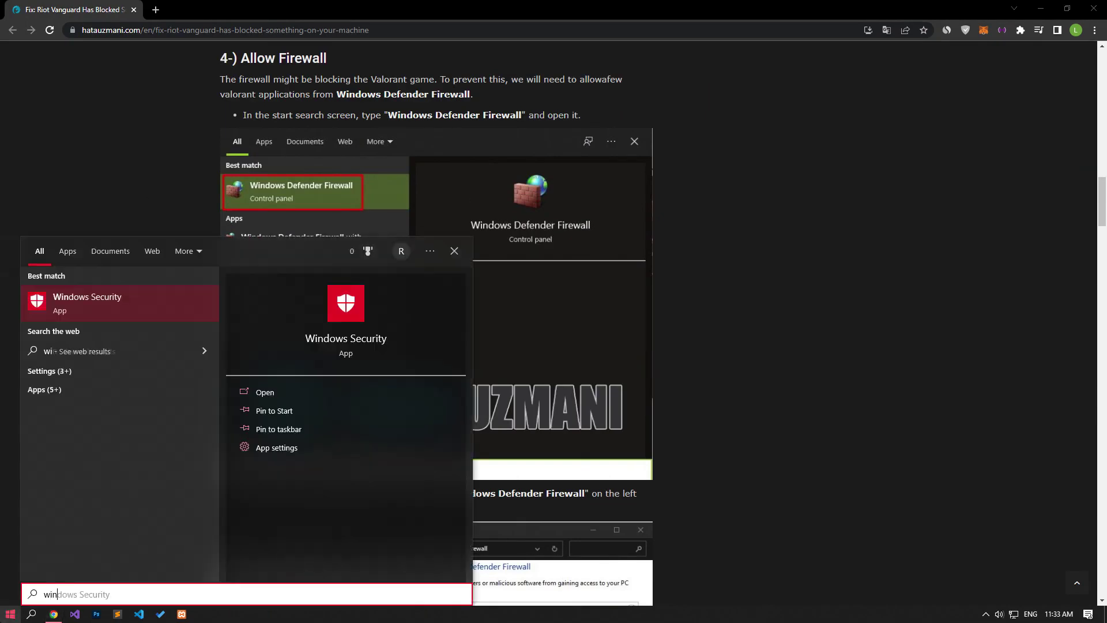
pyautogui.write('dows defe')
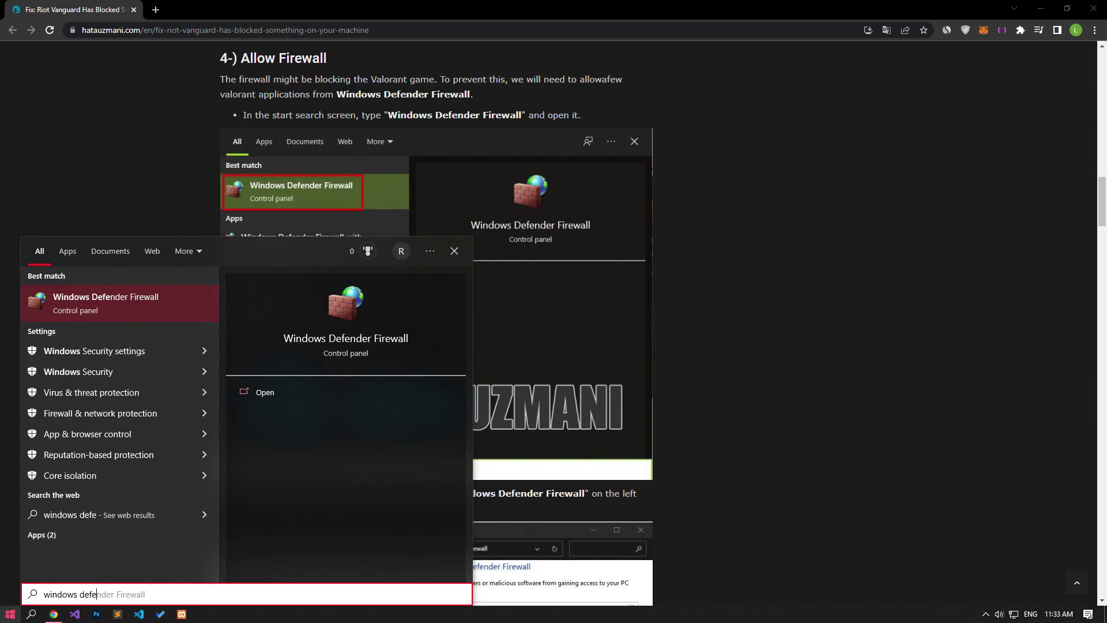
pyautogui.press('Return')
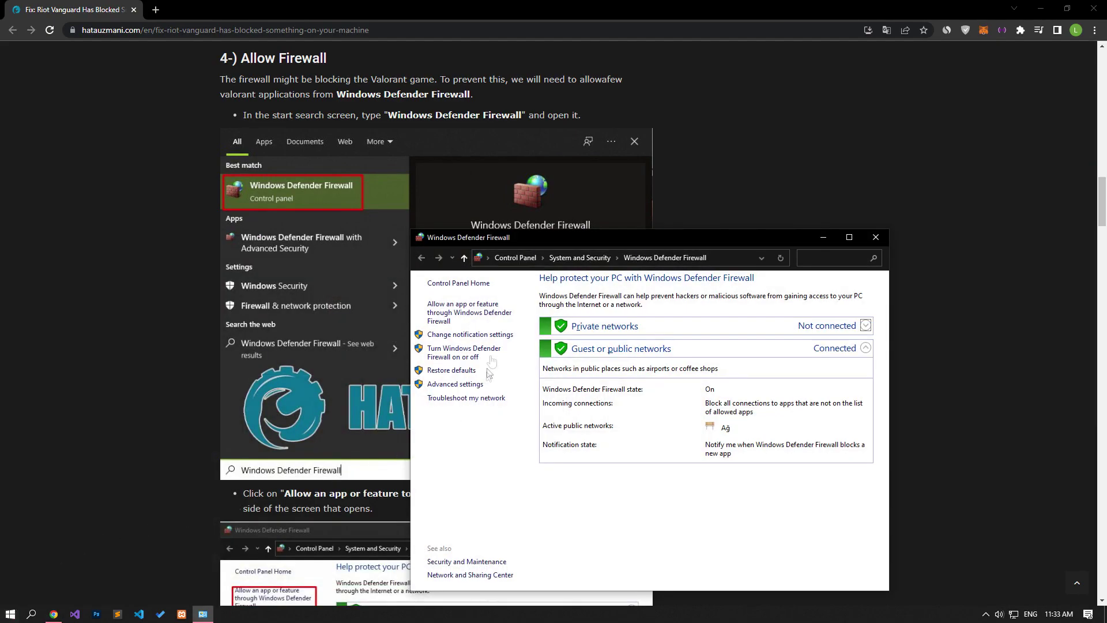
# Unlock the firewall's allowed-apps list for editing and begin browsing for a new app
pyautogui.click(457, 313)
pyautogui.scroll(-5, 176, 387)
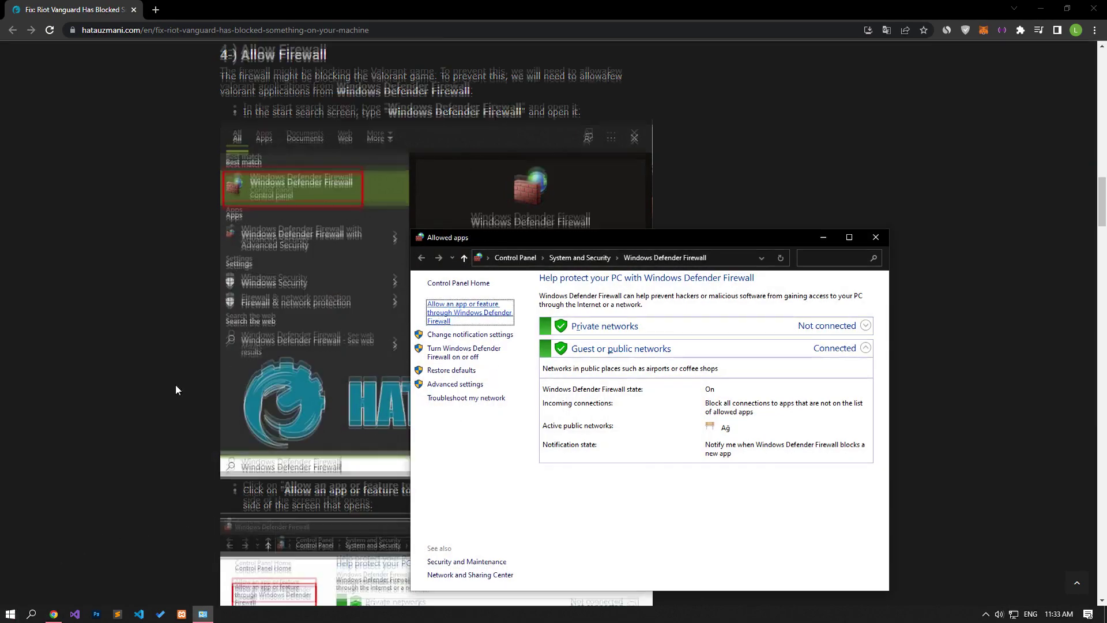
pyautogui.scroll(-2, 179, 386)
pyautogui.scroll(-2, 180, 388)
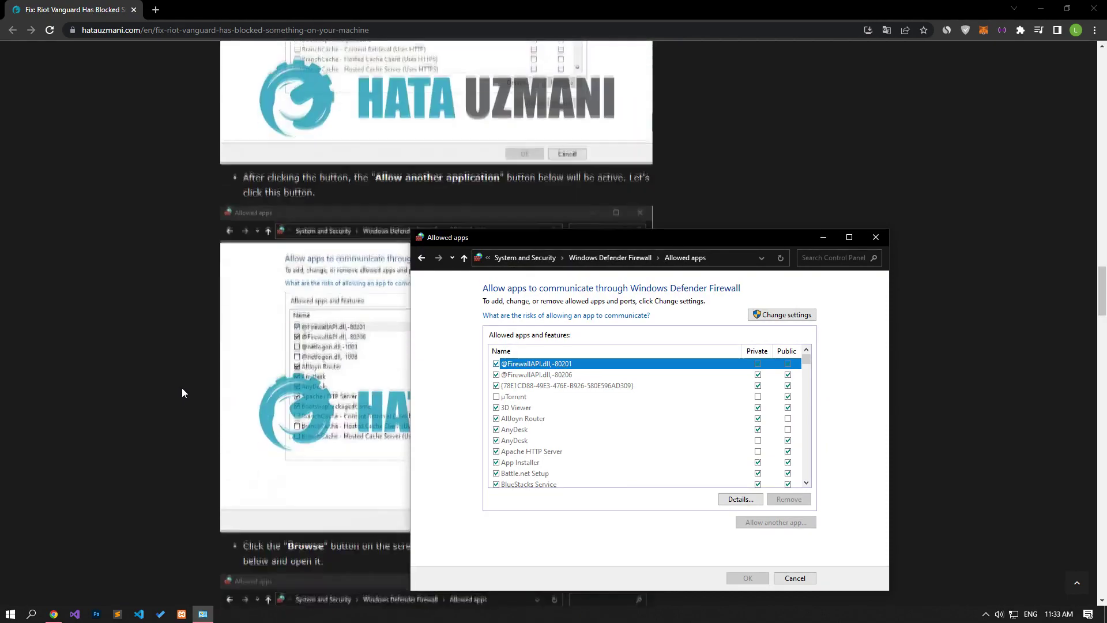
pyautogui.scroll(-2, 181, 387)
pyautogui.scroll(-2, 183, 388)
pyautogui.click(783, 315)
pyautogui.click(775, 523)
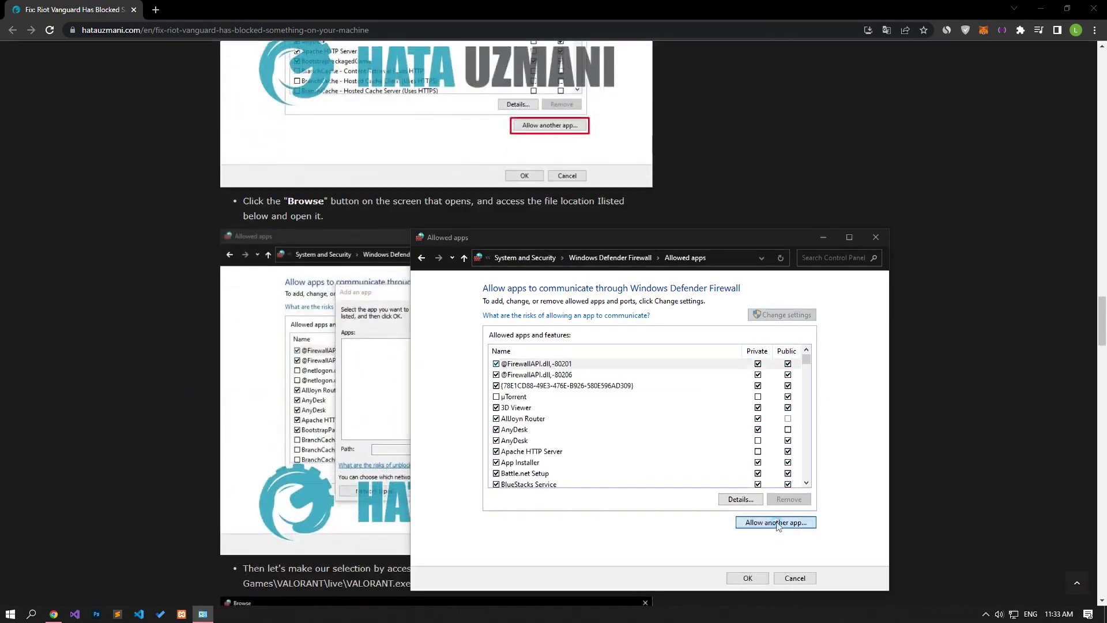
pyautogui.click(734, 479)
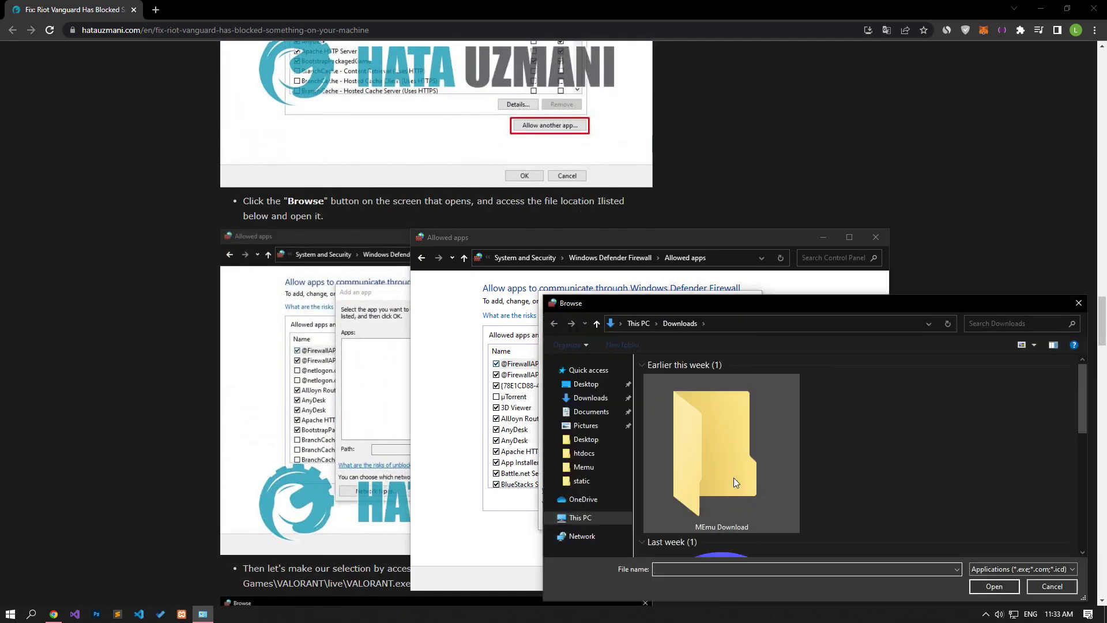
pyautogui.scroll(-2, 203, 318)
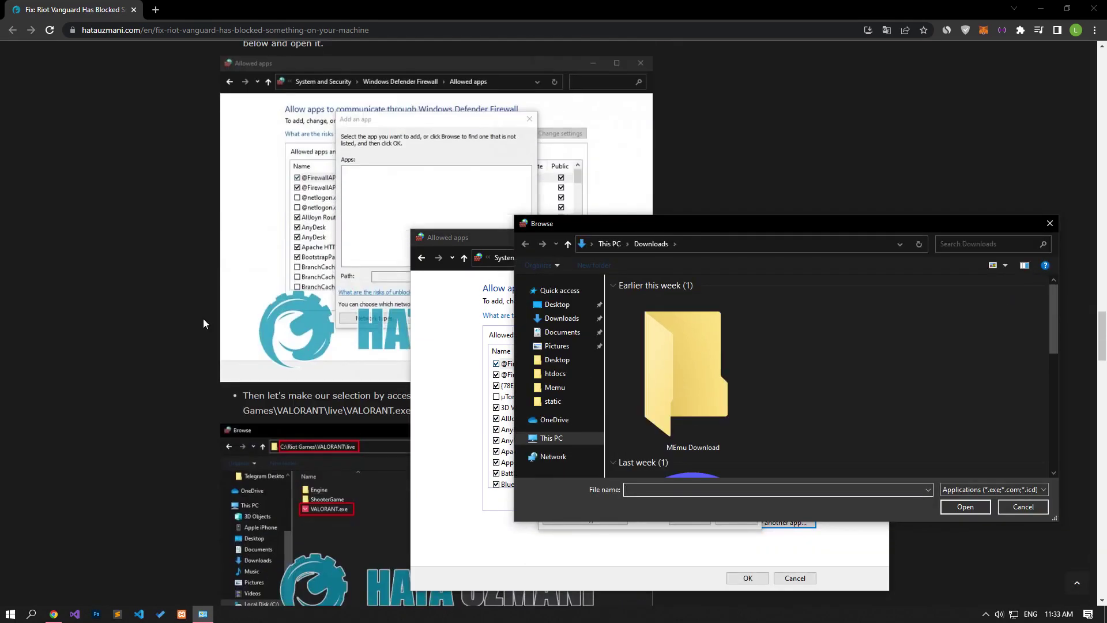
# Copy the VALORANT live folder path from the guide and pick VALORANT.exe there
pyautogui.click(234, 366)
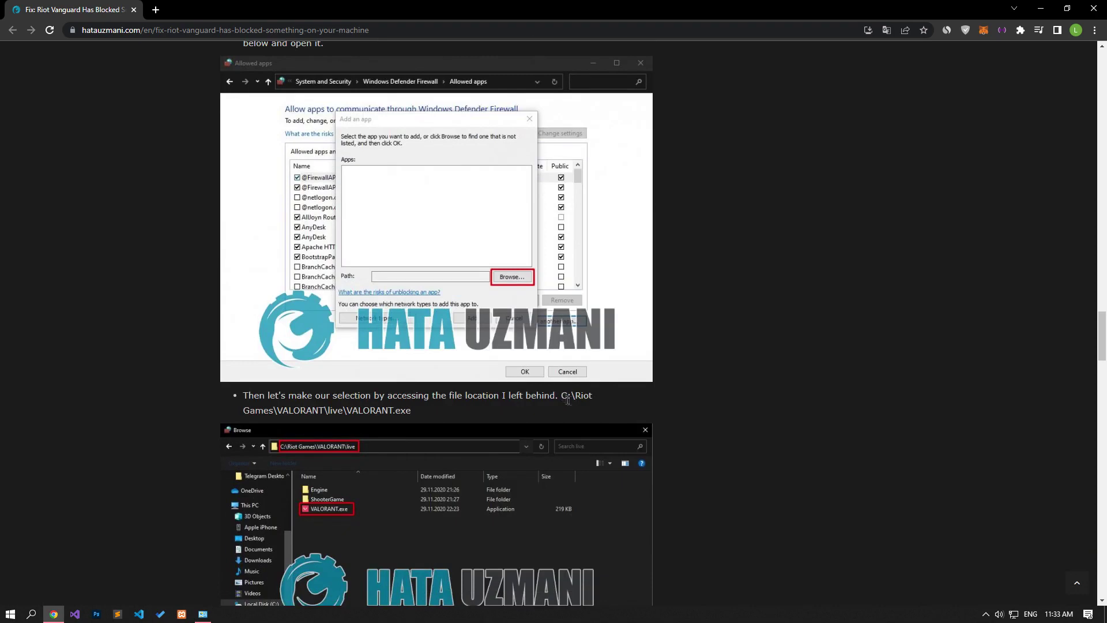
pyautogui.moveTo(562, 397); pyautogui.dragTo(350, 410)
pyautogui.hotkey('ctrl', 'c')
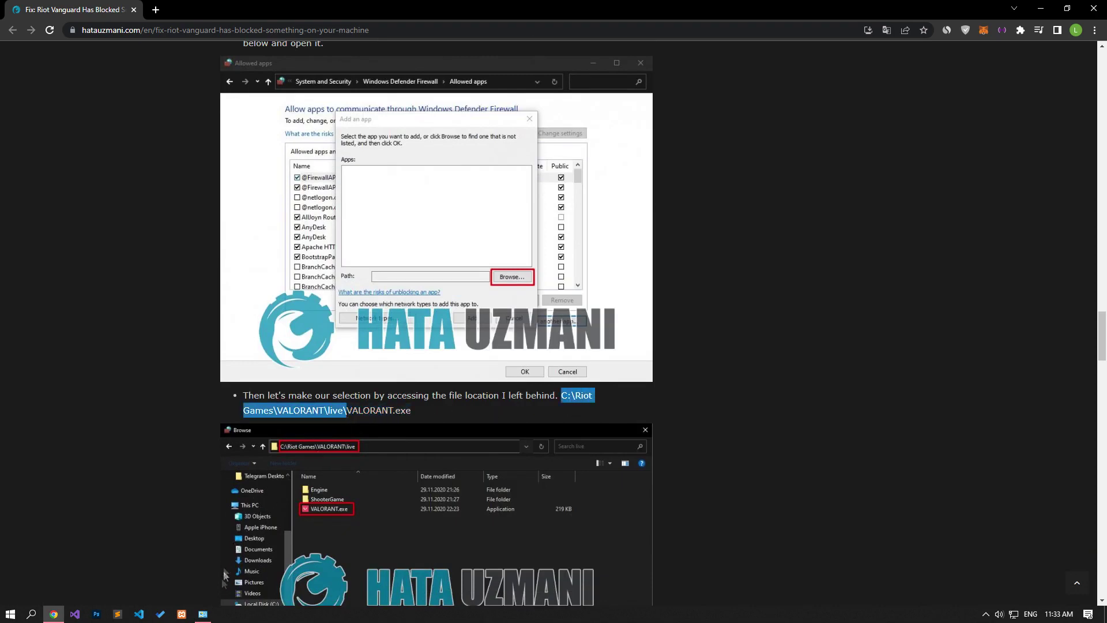
pyautogui.click(203, 614)
pyautogui.click(724, 246)
pyautogui.hotkey('ctrl', 'v')
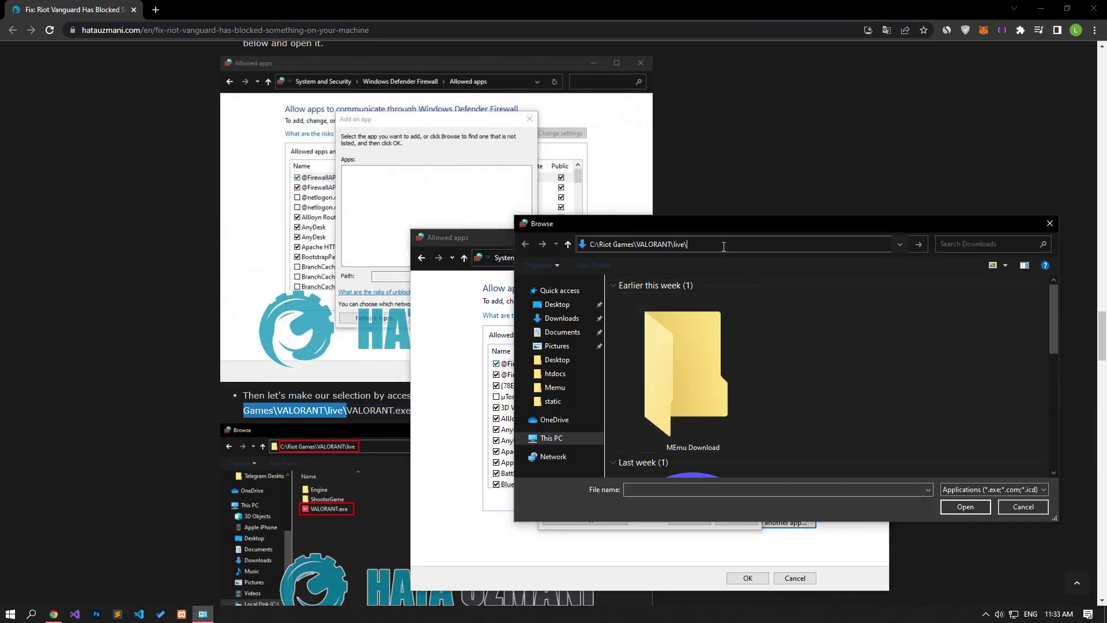
pyautogui.press('Return')
pyautogui.doubleClick(643, 322)
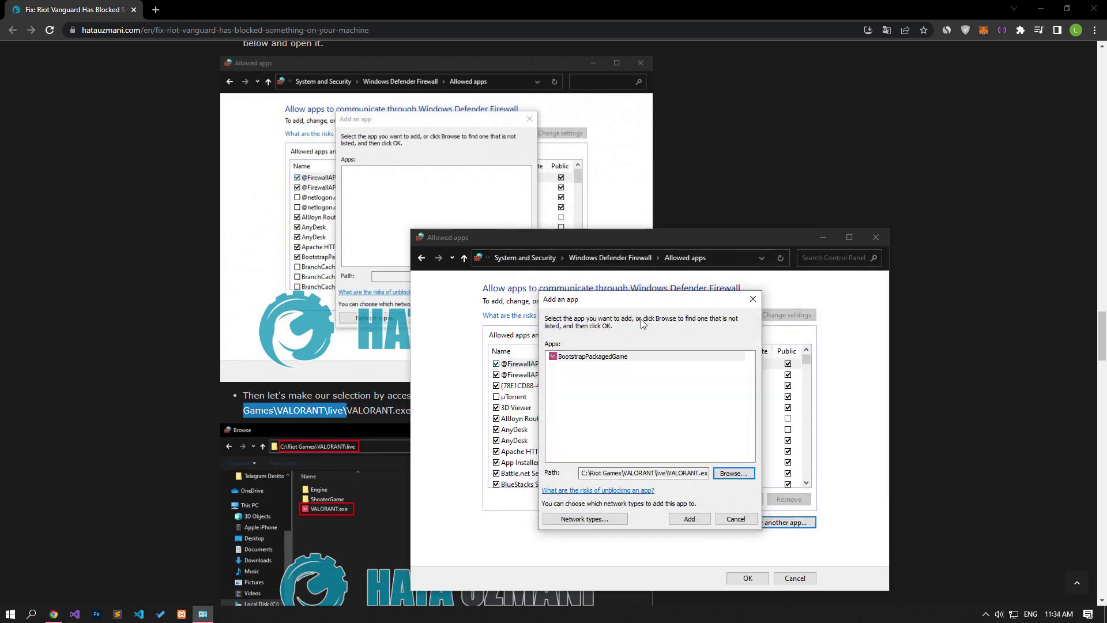
# Add VALORANT.exe and locate its BootstrapPackagedGame entry in the allowed list
pyautogui.click(689, 518)
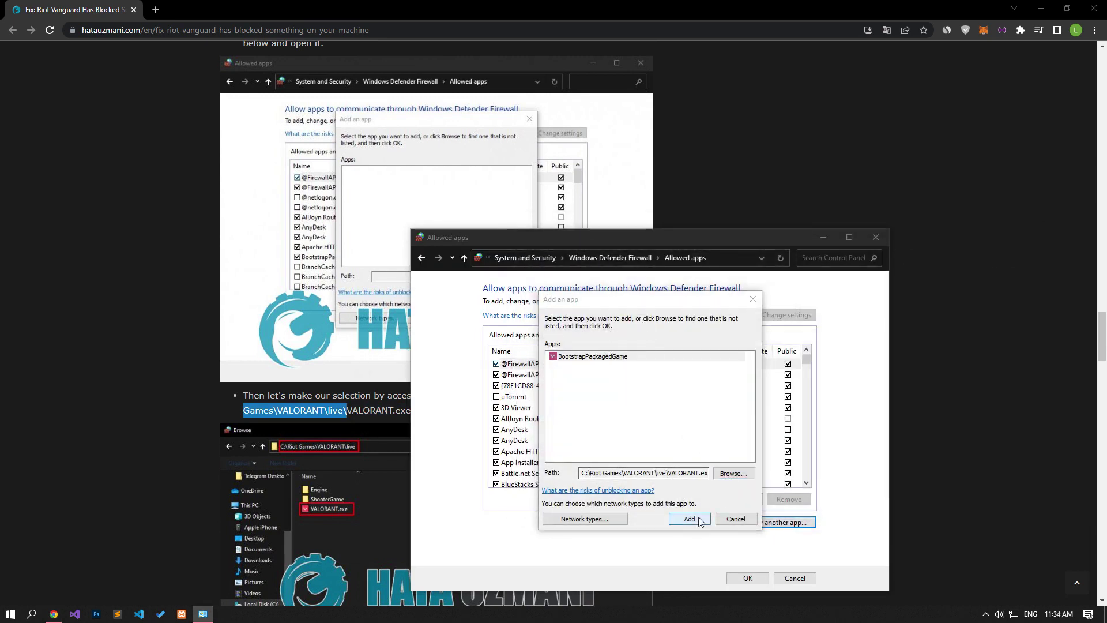
pyautogui.click(647, 352)
pyautogui.click(759, 301)
pyautogui.click(647, 384)
pyautogui.press('b')
pyautogui.press('b')
pyautogui.press('b')
pyautogui.press('b')
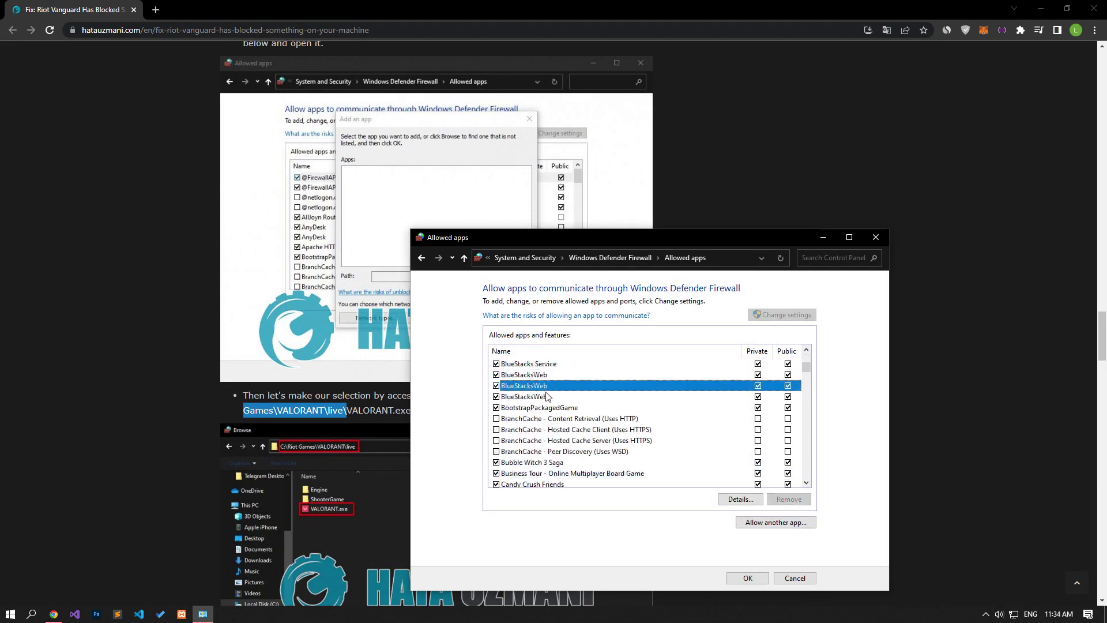
pyautogui.press('b')
pyautogui.press('b')
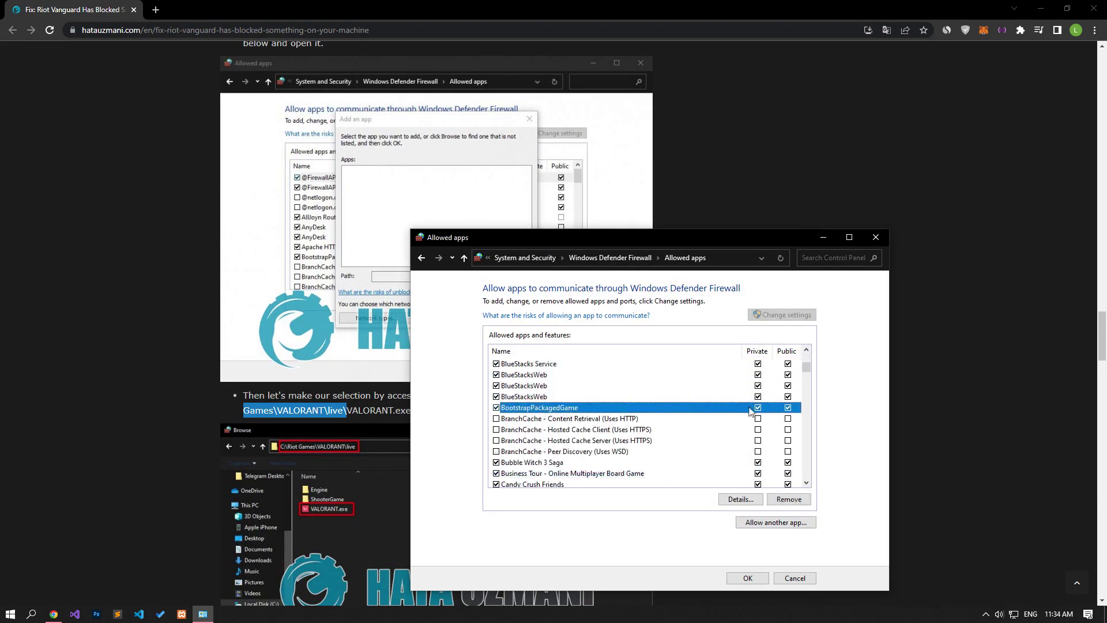
pyautogui.scroll(-5, 317, 423)
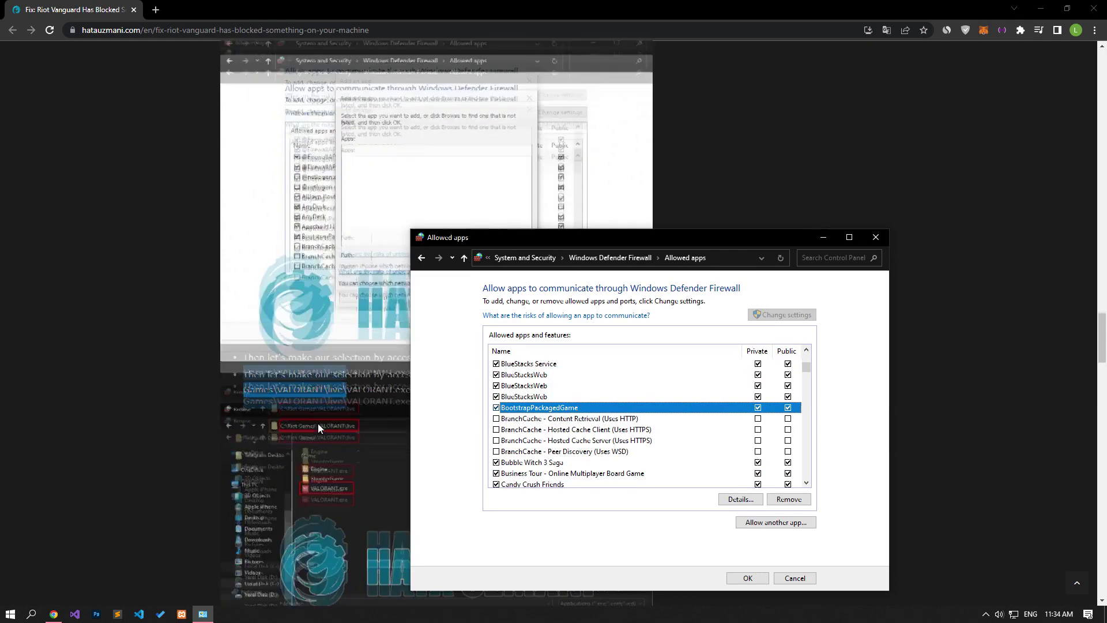
pyautogui.scroll(-5, 317, 423)
pyautogui.scroll(-1, 318, 423)
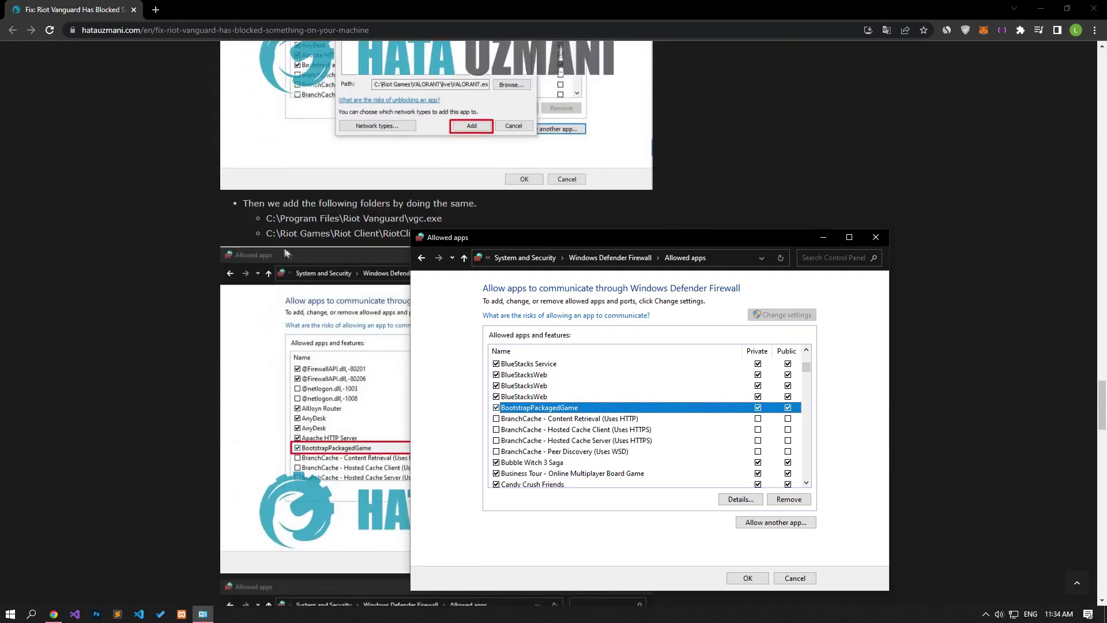
pyautogui.moveTo(267, 219); pyautogui.dragTo(408, 220)
pyautogui.hotkey('ctrl', 'c')
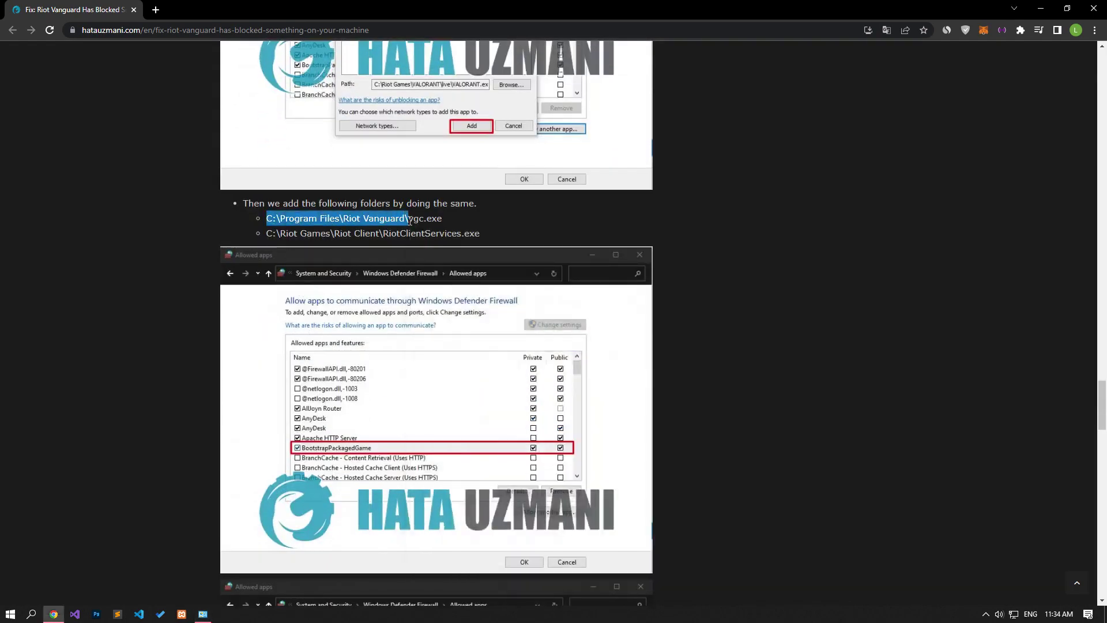
# Try adding vgc.exe from C:\Program Files\Riot Vanguard and dismiss the already-listed error
pyautogui.hotkey('alt', 'Tab')
pyautogui.click(776, 522)
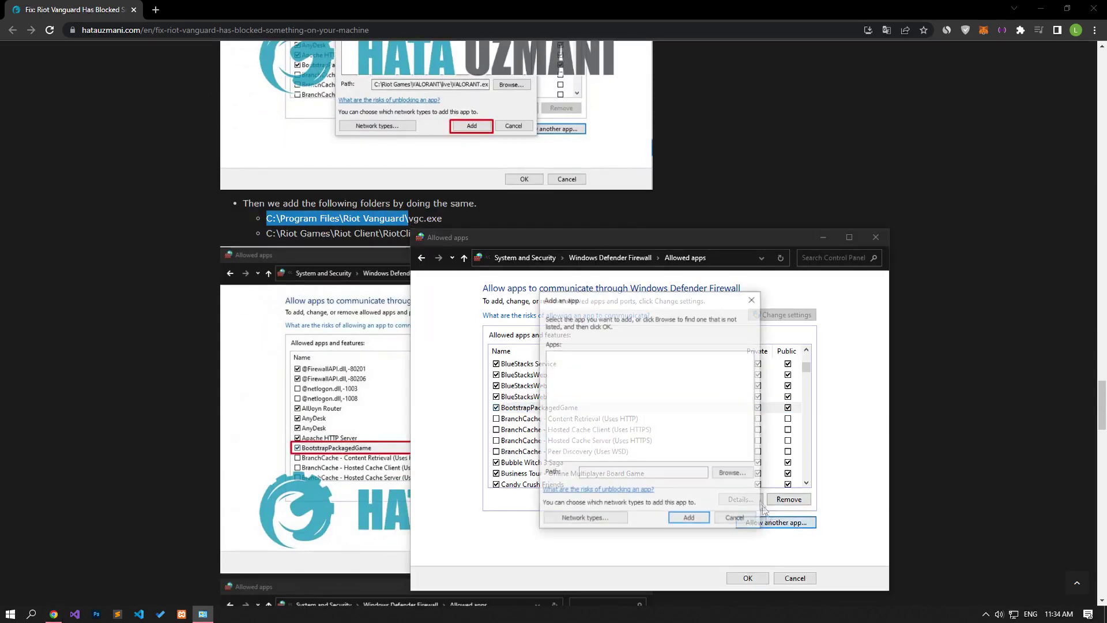
pyautogui.click(732, 473)
pyautogui.click(842, 243)
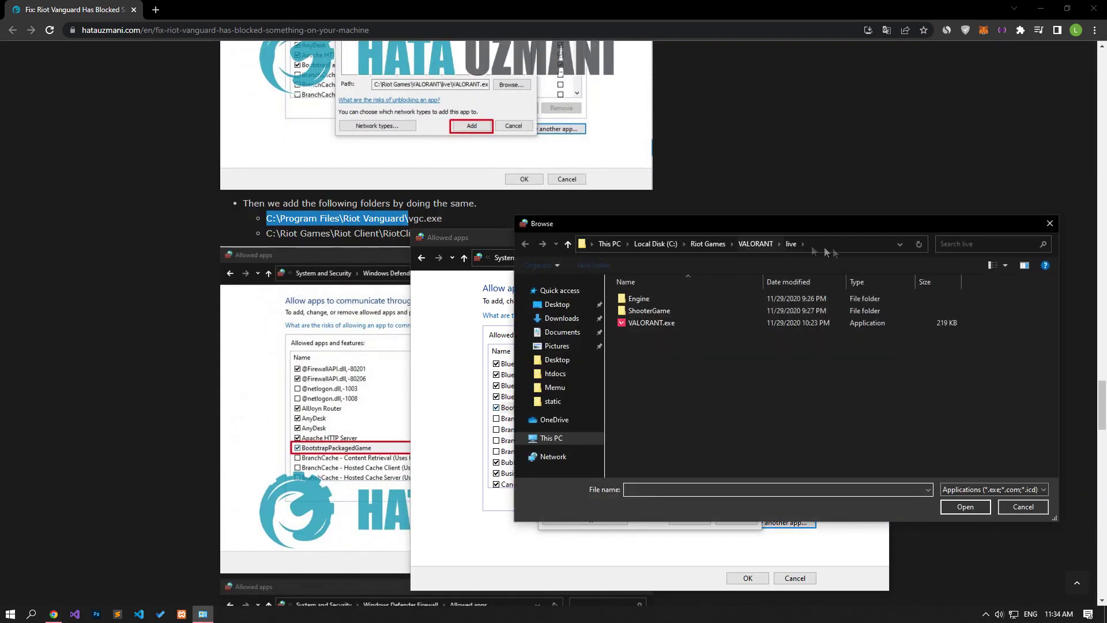
pyautogui.hotkey('ctrl', 'v')
pyautogui.press('Return')
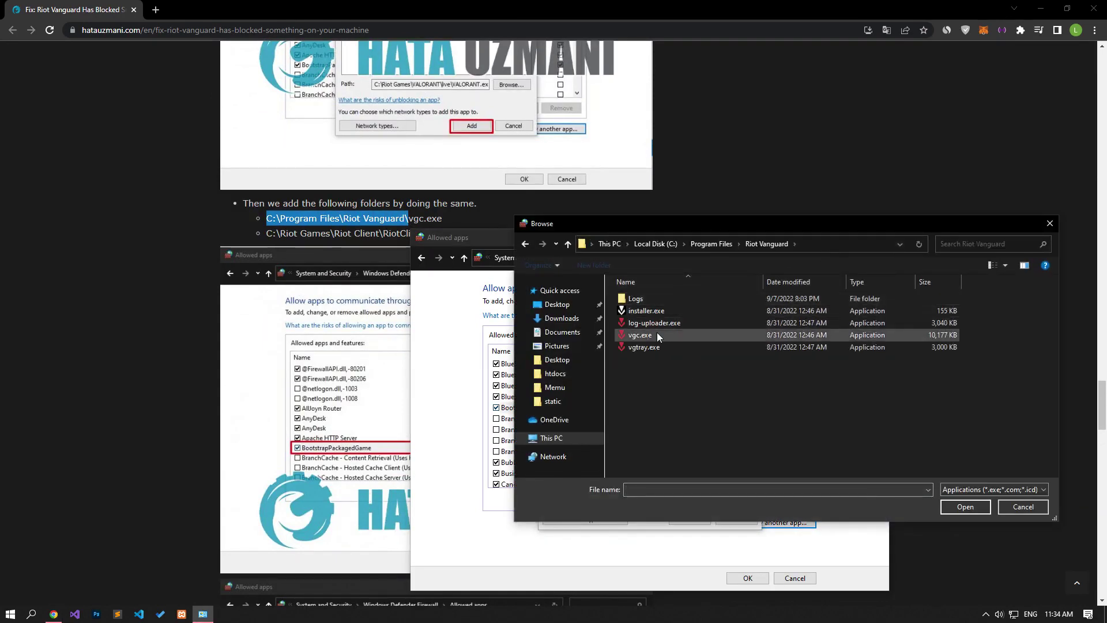
pyautogui.click(659, 337)
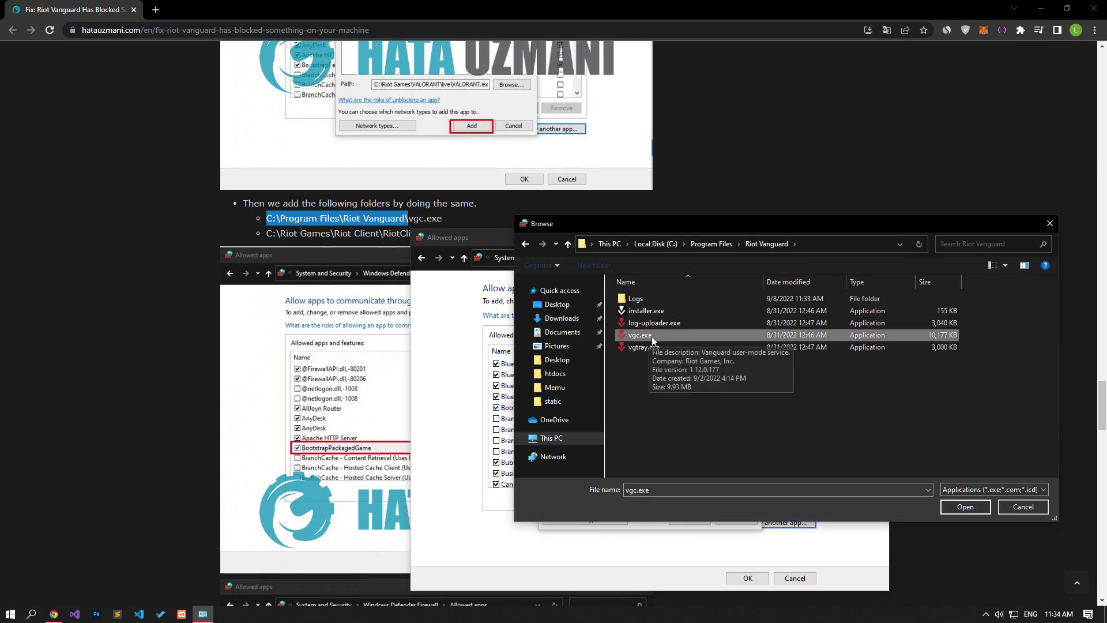
pyautogui.doubleClick(652, 336)
pyautogui.click(689, 519)
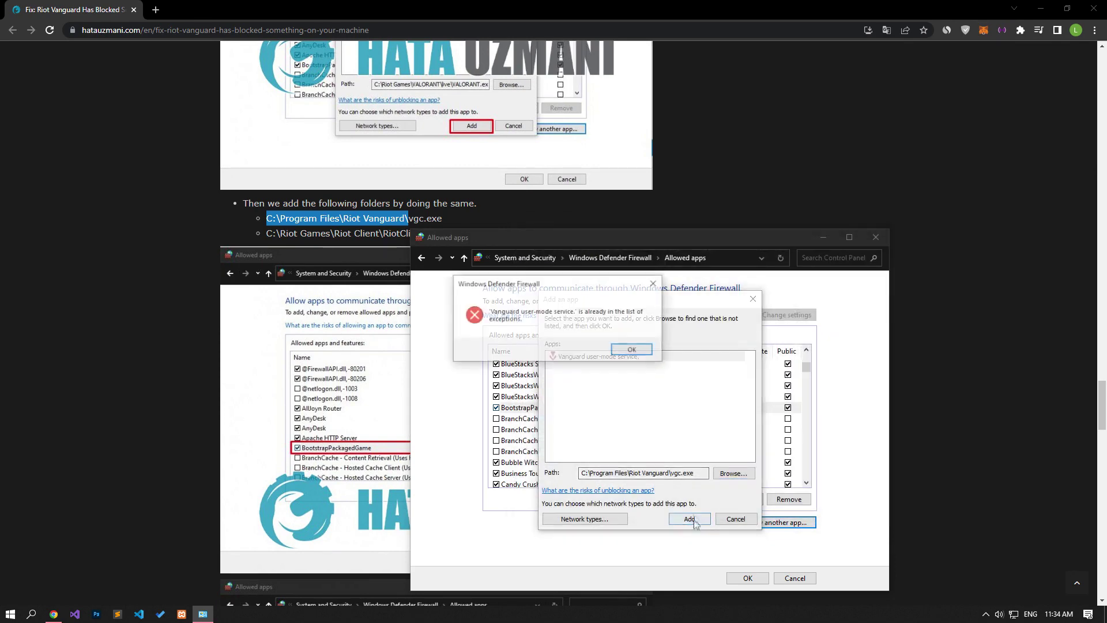
pyautogui.click(631, 349)
pyautogui.press('Escape')
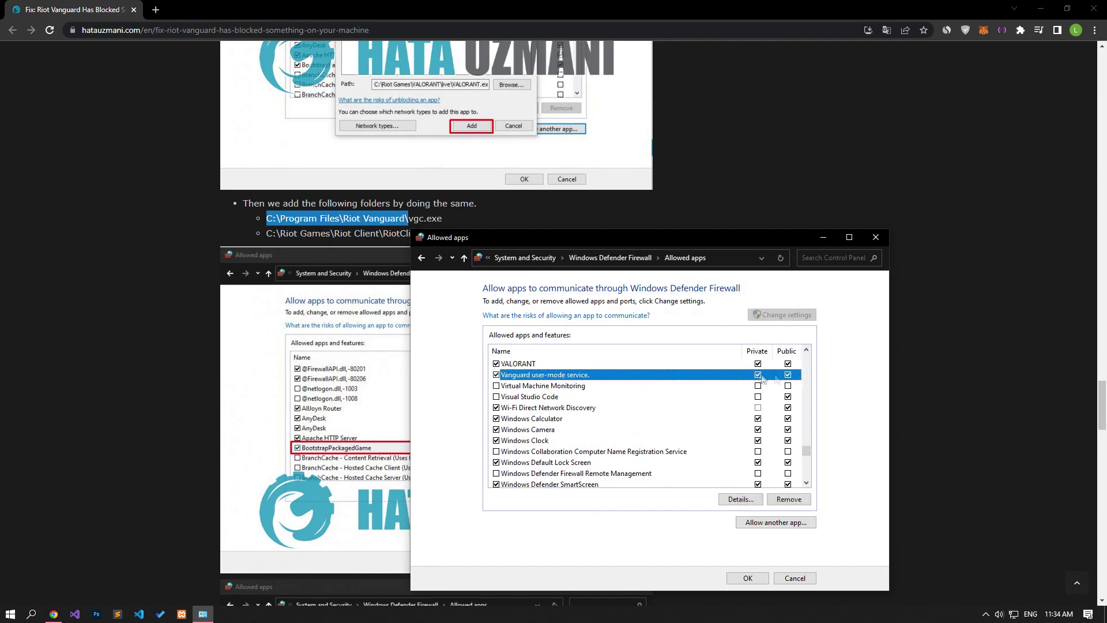
# Copy the Riot Client folder path from the article into the allowed apps window
pyautogui.moveTo(268, 233); pyautogui.dragTo(382, 234)
pyautogui.hotkey('ctrl', 'c')
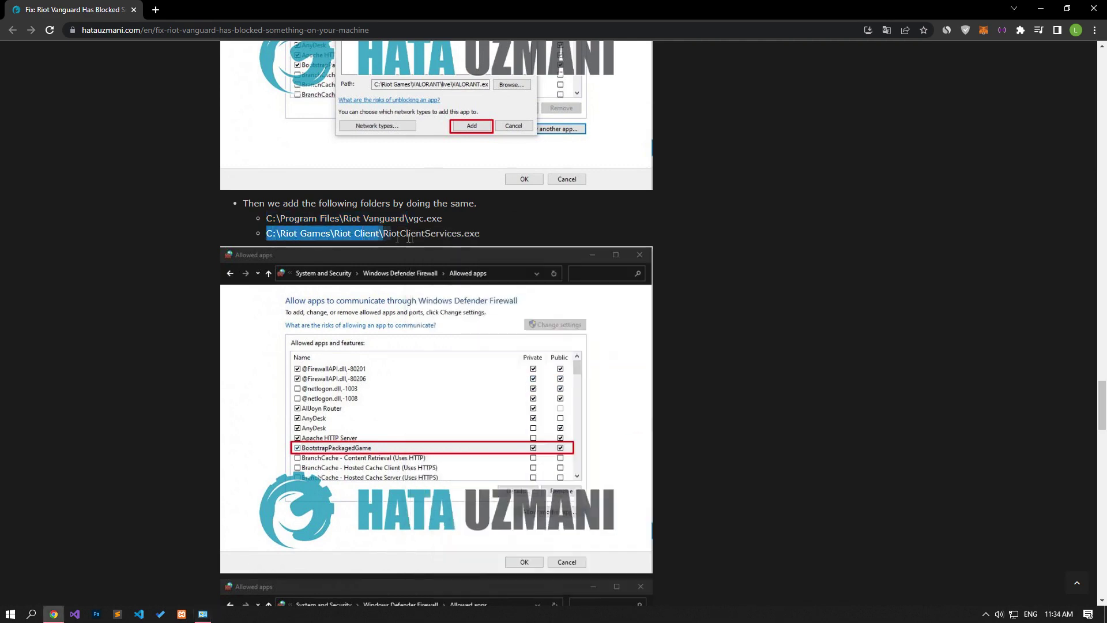
pyautogui.hotkey('alt', 'Tab')
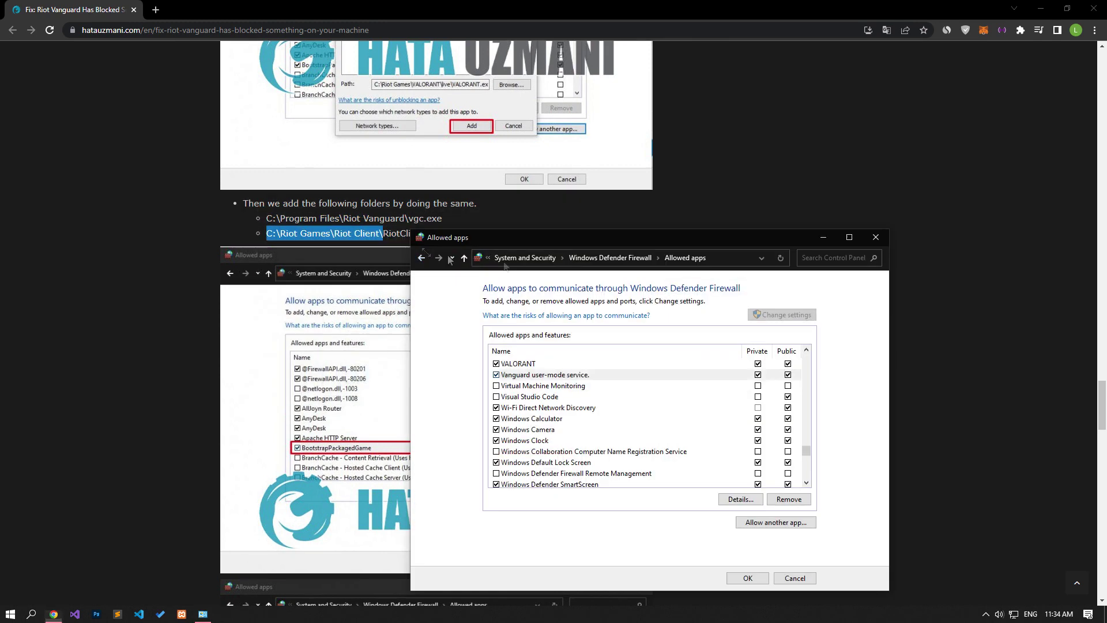
pyautogui.click(744, 256)
pyautogui.hotkey('ctrl', 'v')
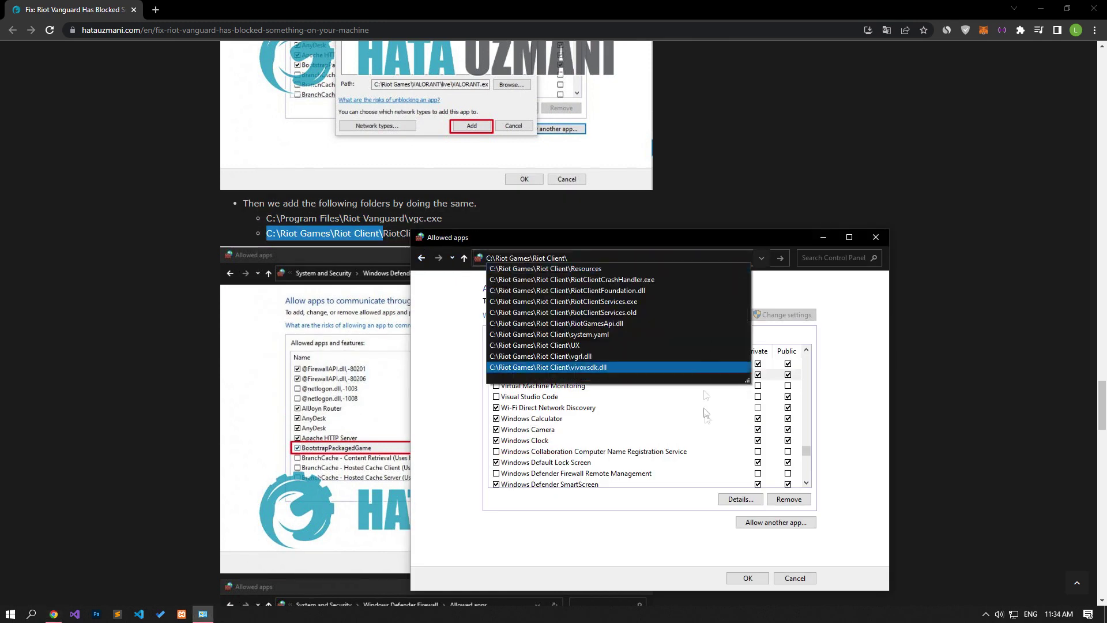
# Browse to C:\Riot Games\Riot Client and pick RiotClientServices.exe
pyautogui.click(765, 523)
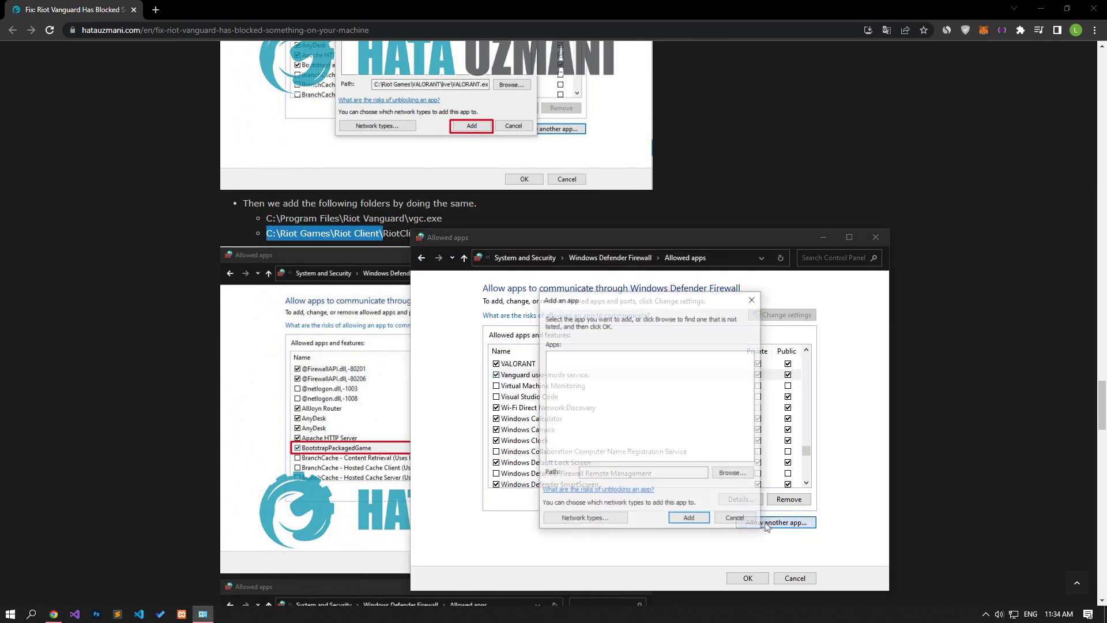
pyautogui.click(733, 472)
pyautogui.click(822, 245)
pyautogui.hotkey('ctrl', 'v')
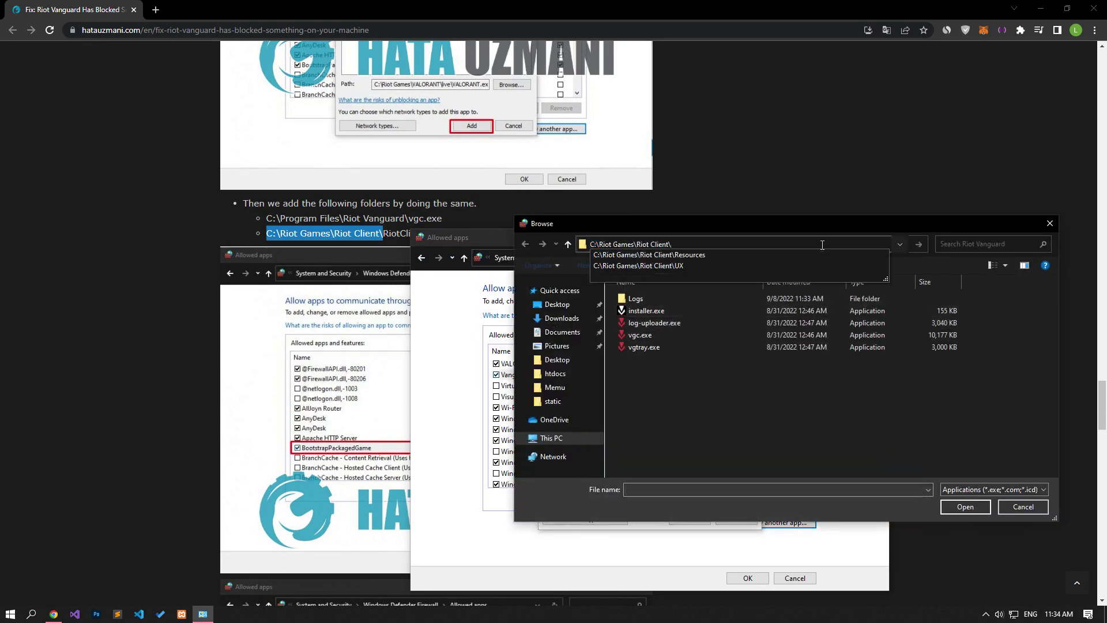
pyautogui.press('Return')
pyautogui.click(741, 337)
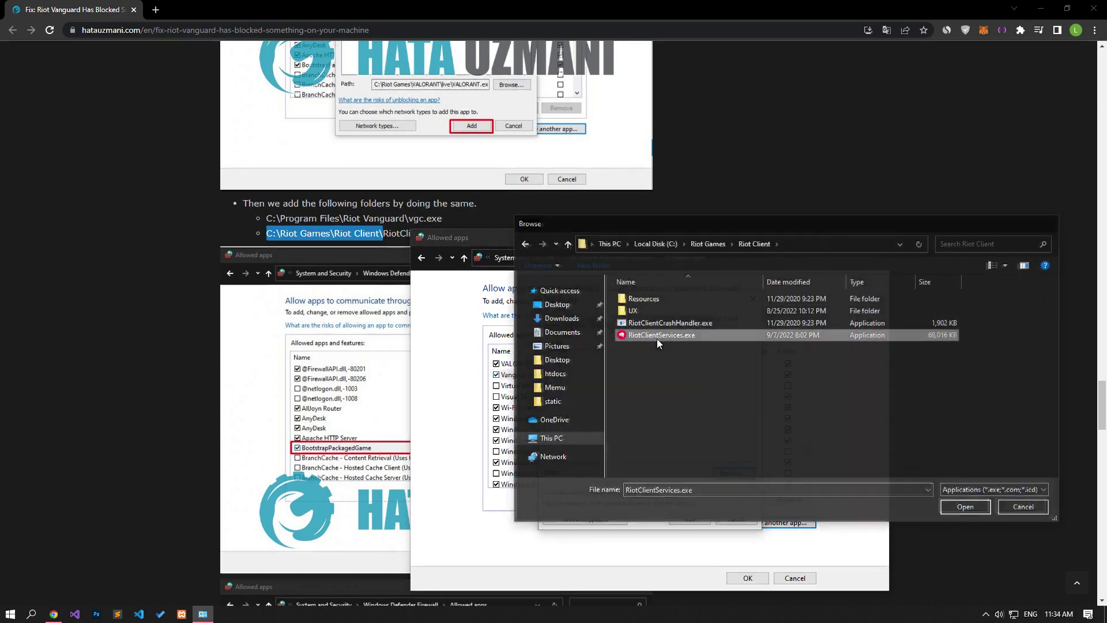
pyautogui.doubleClick(657, 338)
# Add RiotClientServices.exe, dismiss the already-listed error, then save and close allowed apps
pyautogui.click(698, 520)
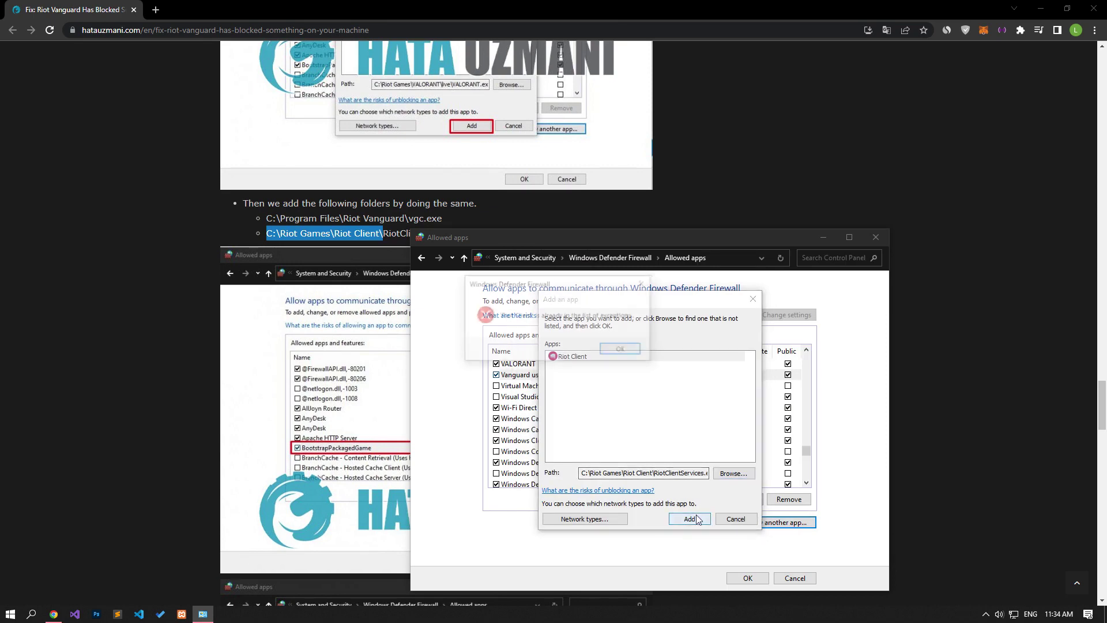
pyautogui.click(632, 349)
pyautogui.click(757, 298)
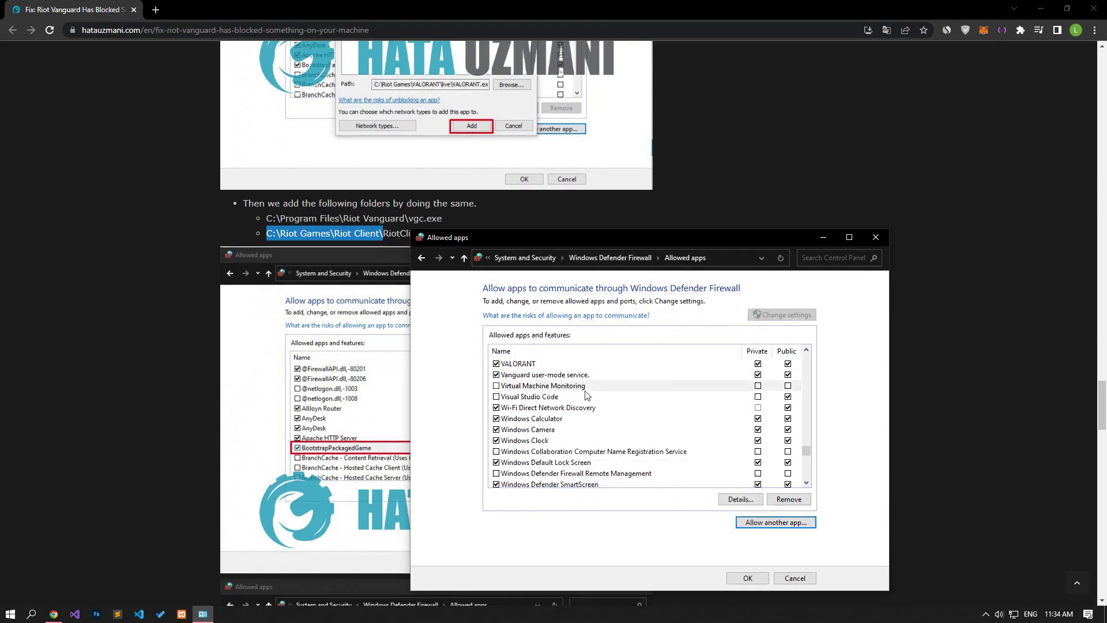
pyautogui.scroll(5, 606, 416)
pyautogui.moveTo(581, 375)
pyautogui.mouseDown()
pyautogui.moveTo(552, 403)
pyautogui.moveTo(618, 480)
pyautogui.mouseUp()
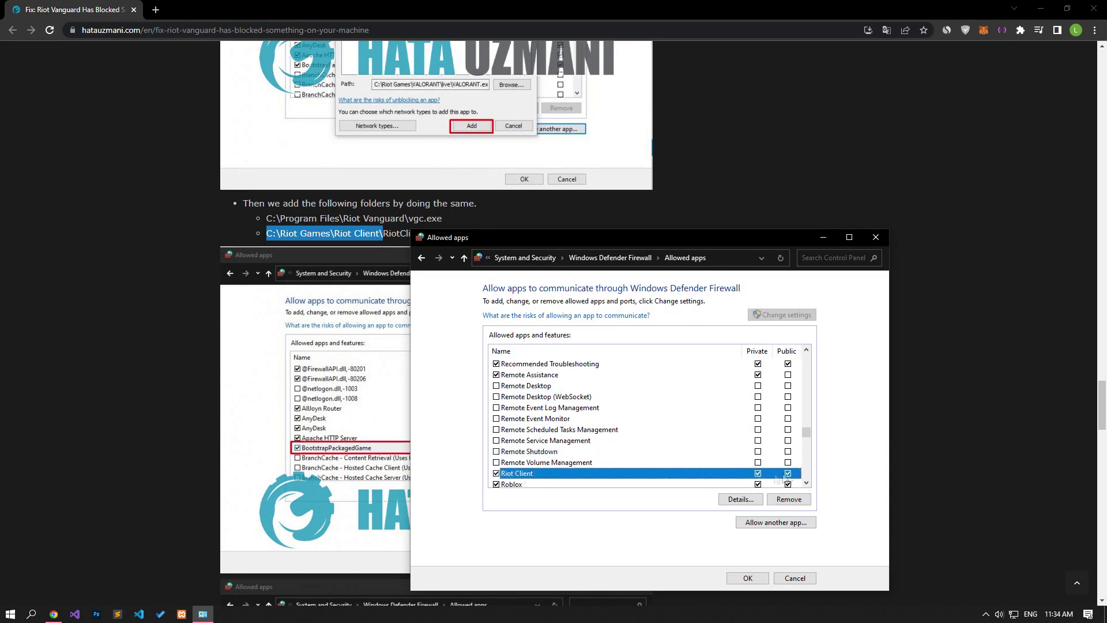
pyautogui.click(747, 578)
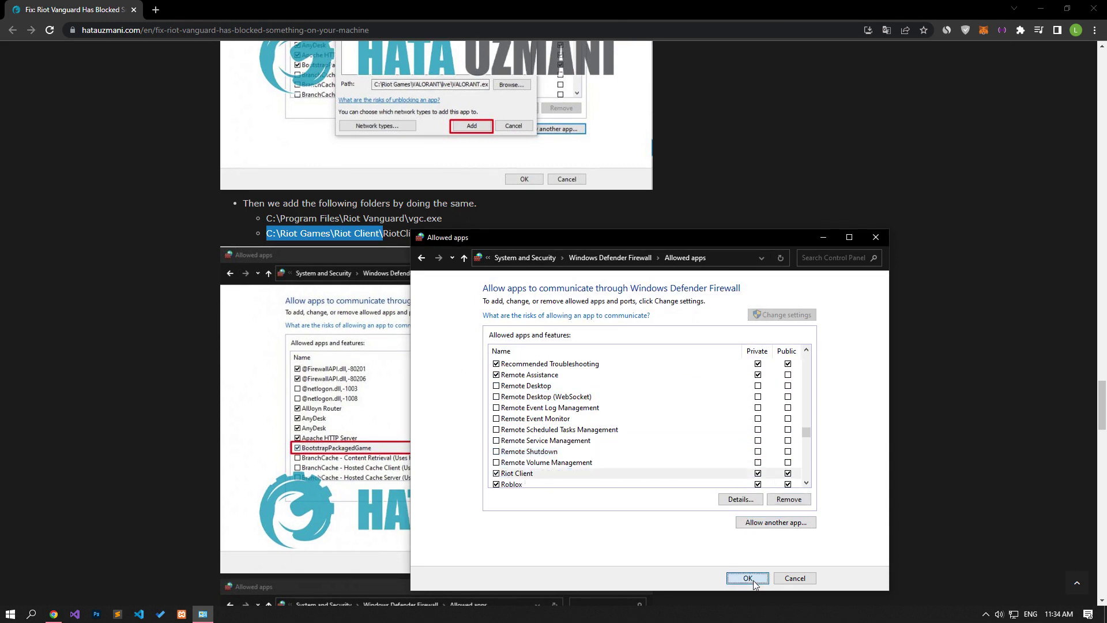
pyautogui.click(876, 237)
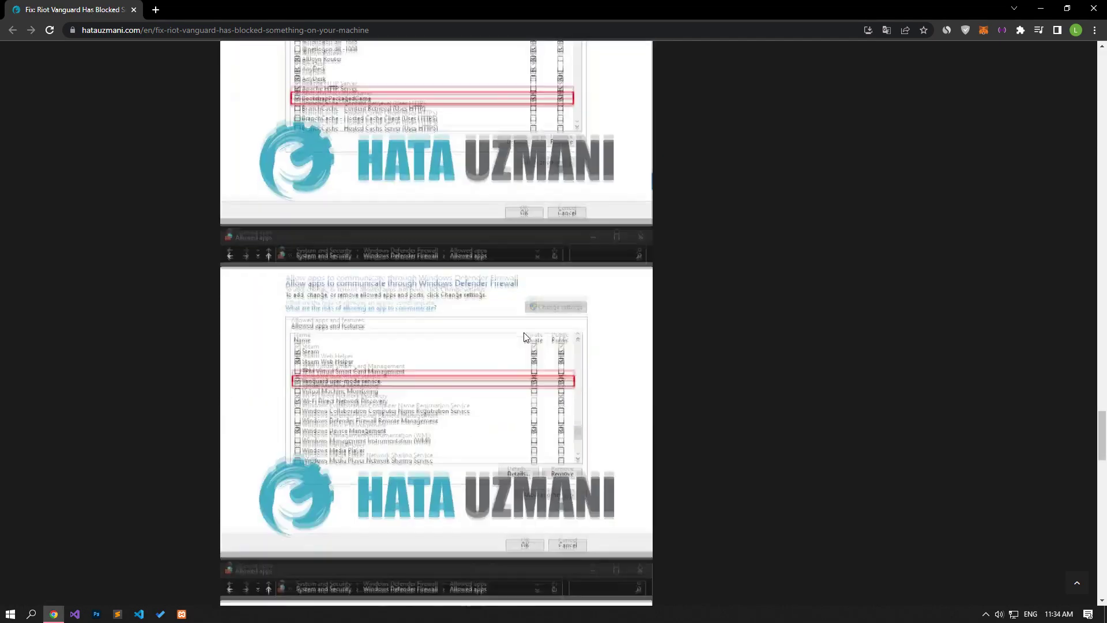
pyautogui.scroll(-10, 523, 333)
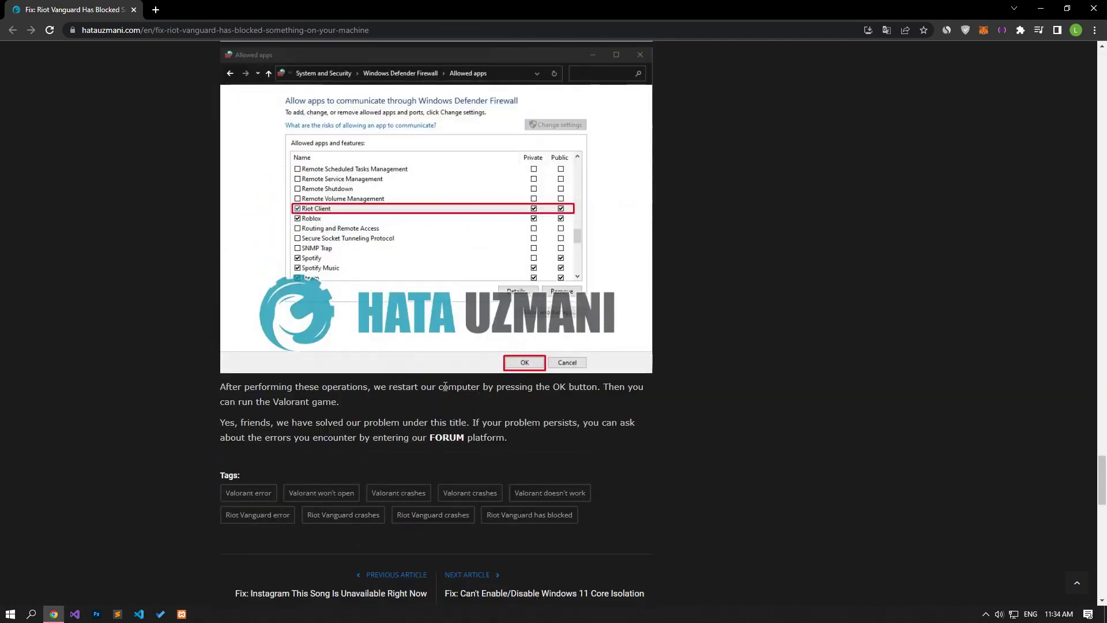
# Open the Hata Uzmanı FORUM in a new tab, switch to it, and choose Post thread
pyautogui.middleClick(446, 436)
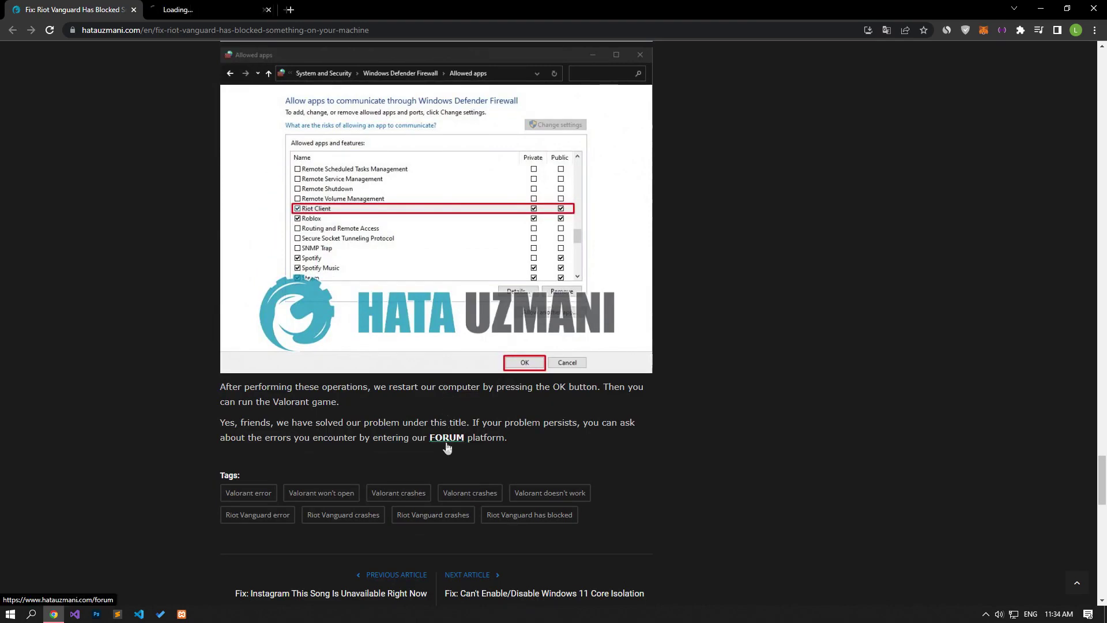
pyautogui.click(228, 10)
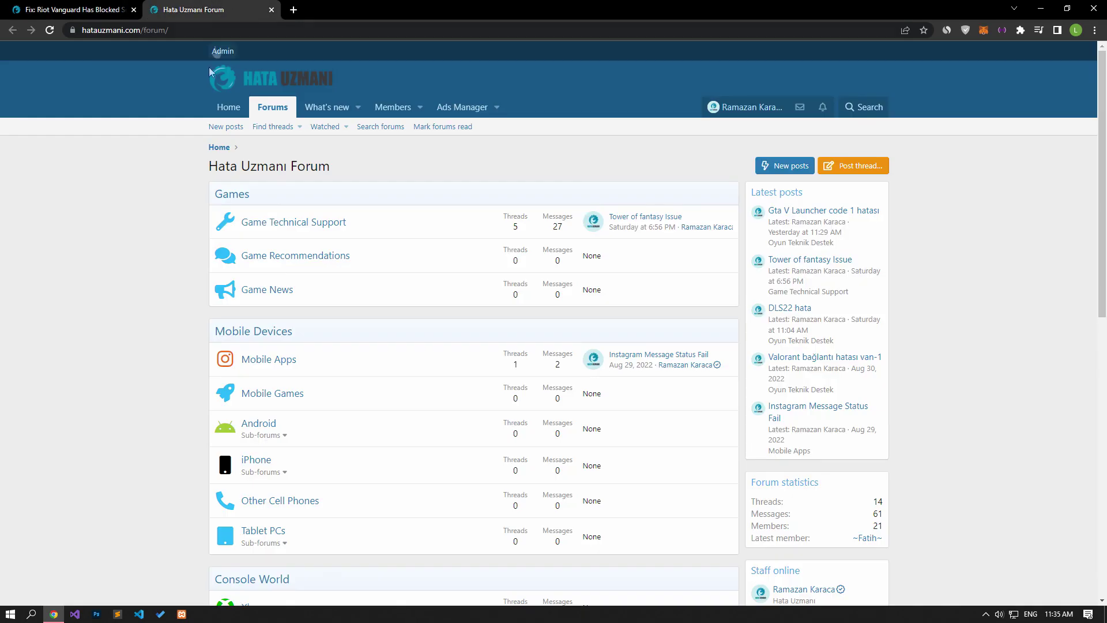
pyautogui.click(851, 167)
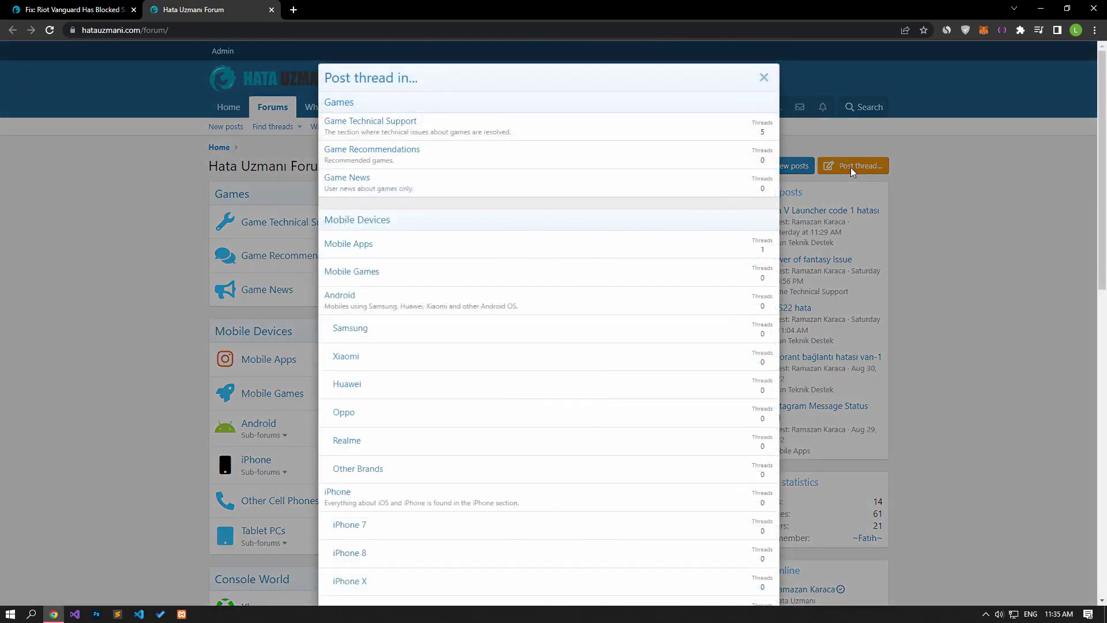